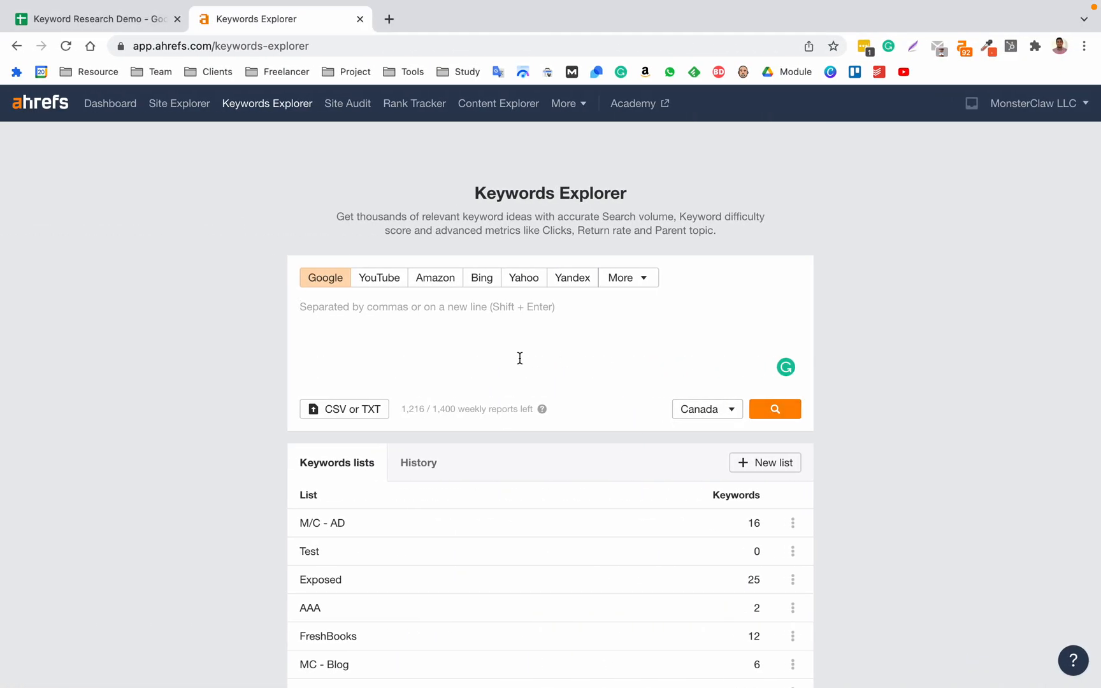
Look up the spreadsheet's foundation keyword "seo tools" in Ahrefs Keywords Explorer for Google in Canada.
key("ctrl+Tab")
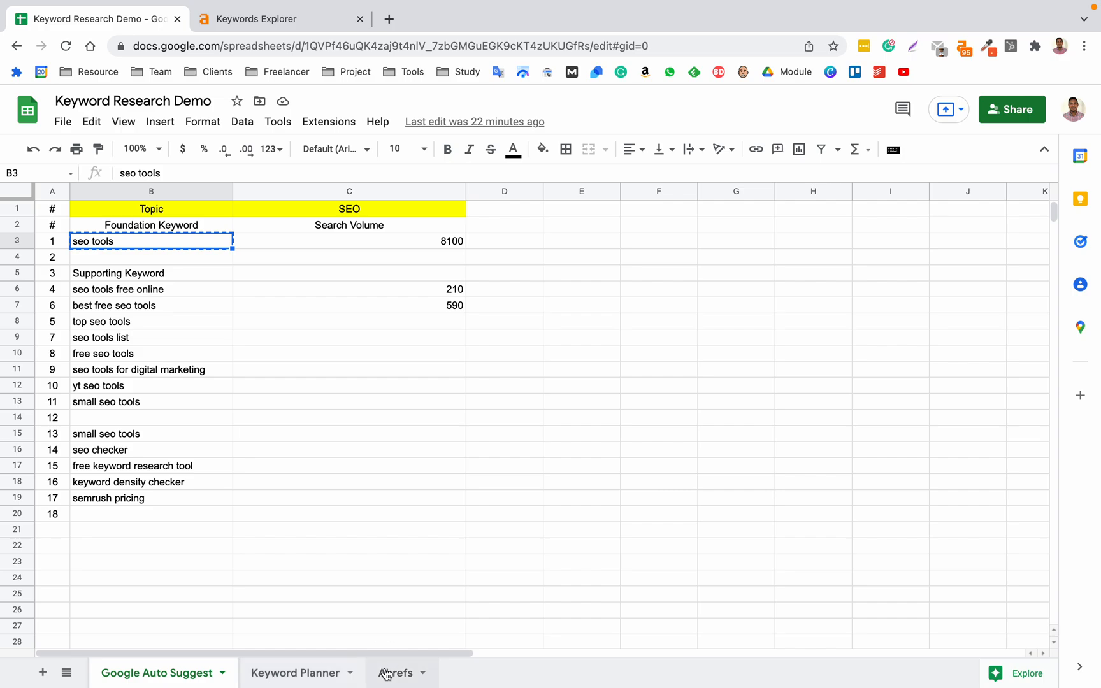
left_click(246, 19)
type("seo tools")
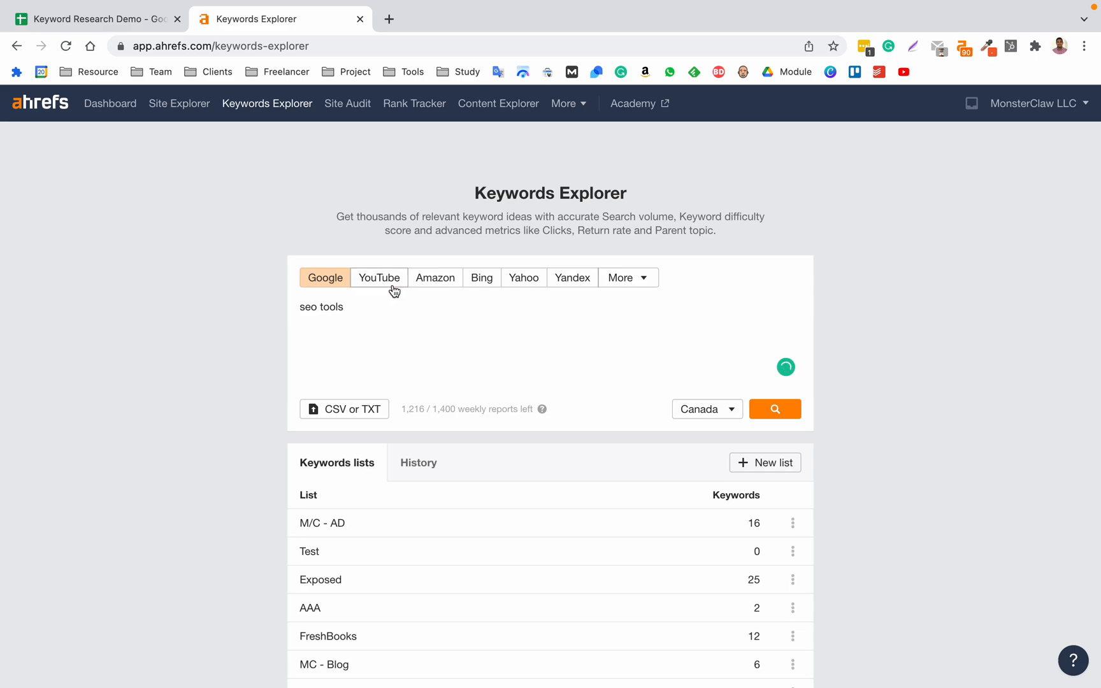
left_click(778, 408)
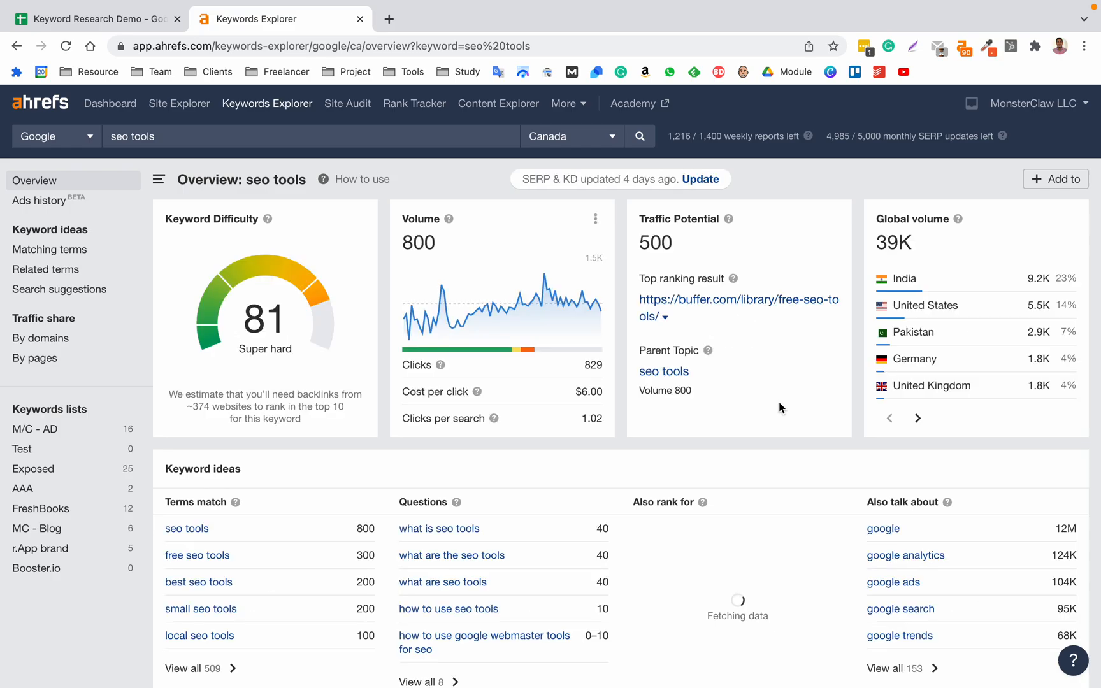
Examine the overview metrics and the keyword ideas for "seo tools", including the Terms match and Questions groups.
scroll(778, 402, "down", 4)
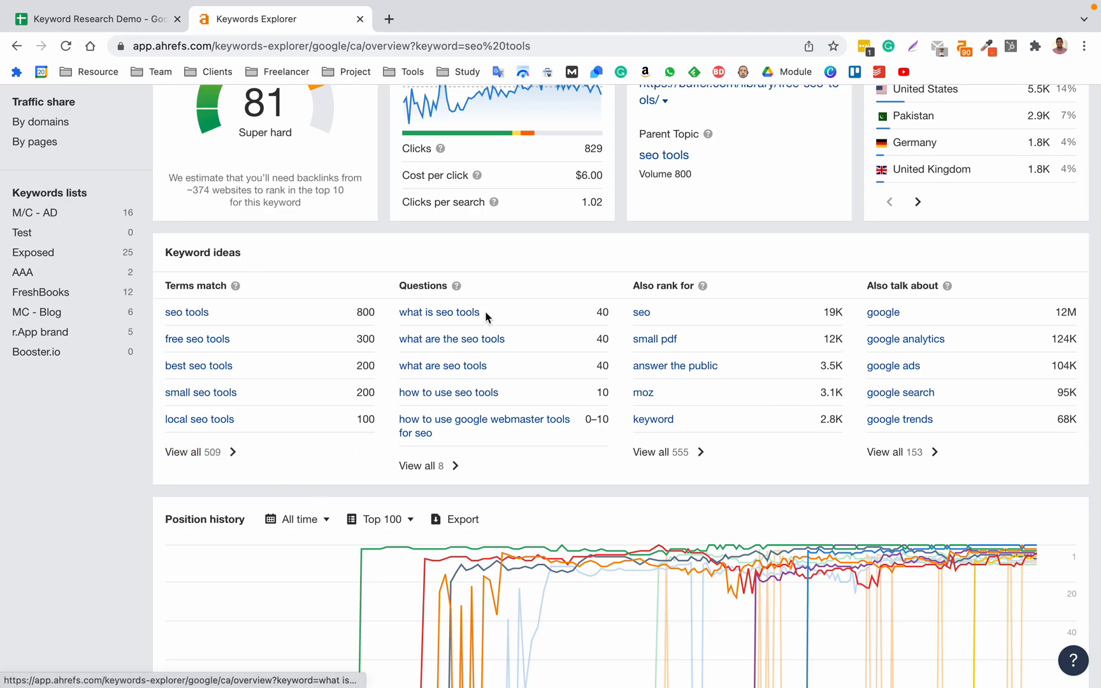
left_click_drag(169, 286, 244, 287)
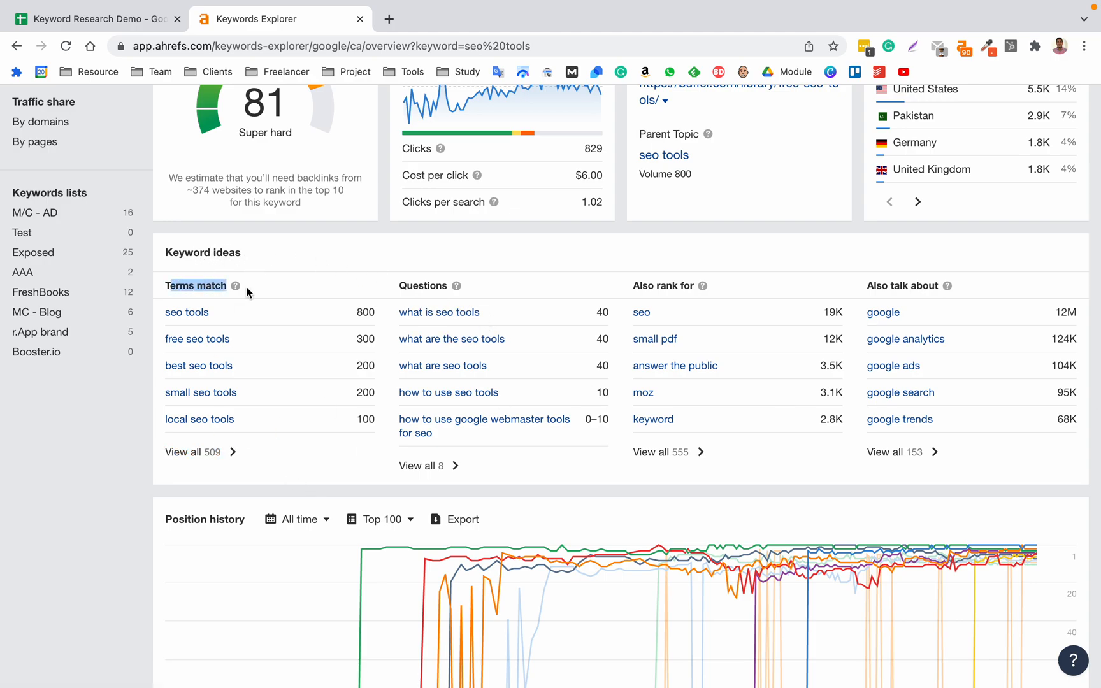
scroll(248, 293, "up", 1)
left_click(188, 287)
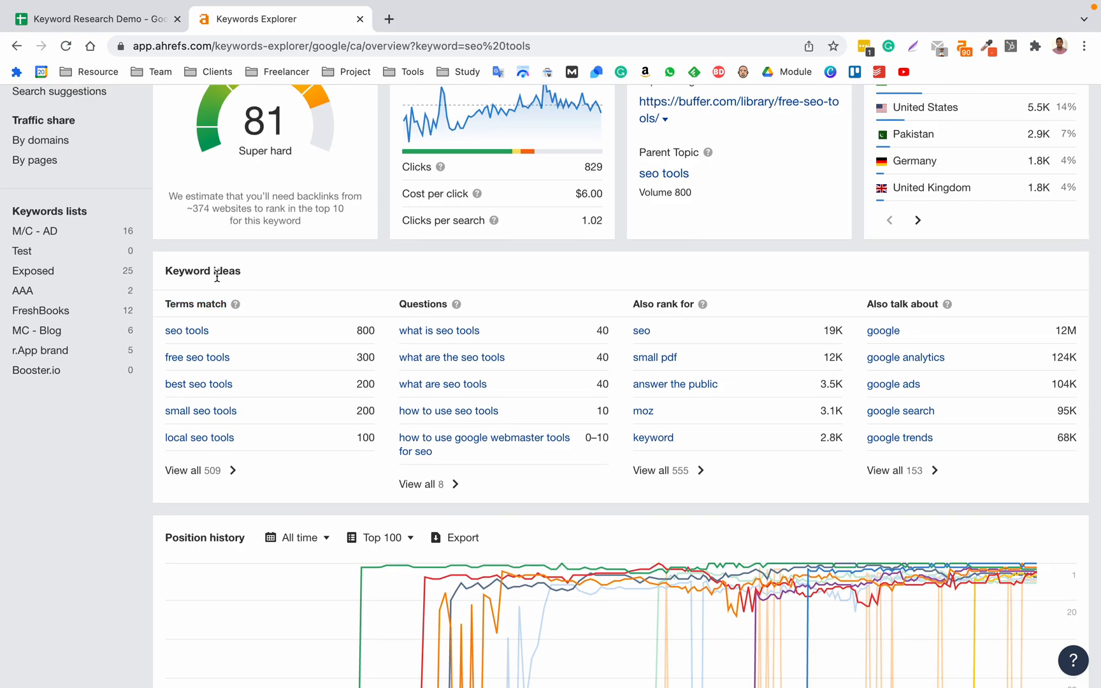
left_click_drag(172, 305, 224, 305)
double_click(431, 305)
scroll(431, 306, "up", 5)
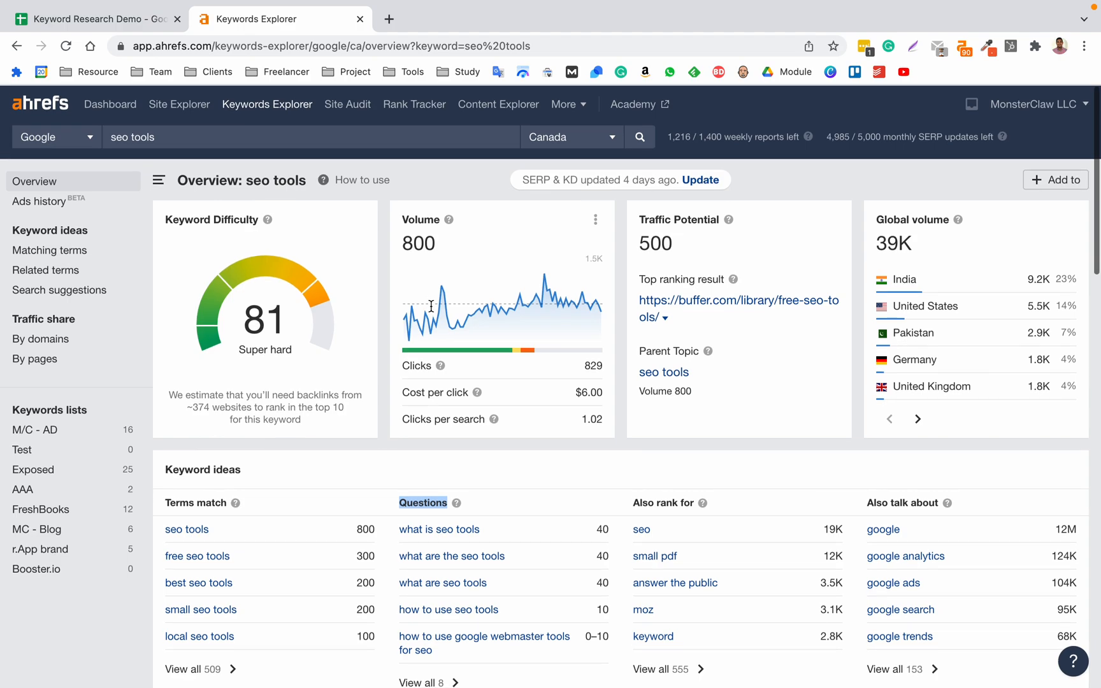
scroll(438, 458, "down", 2)
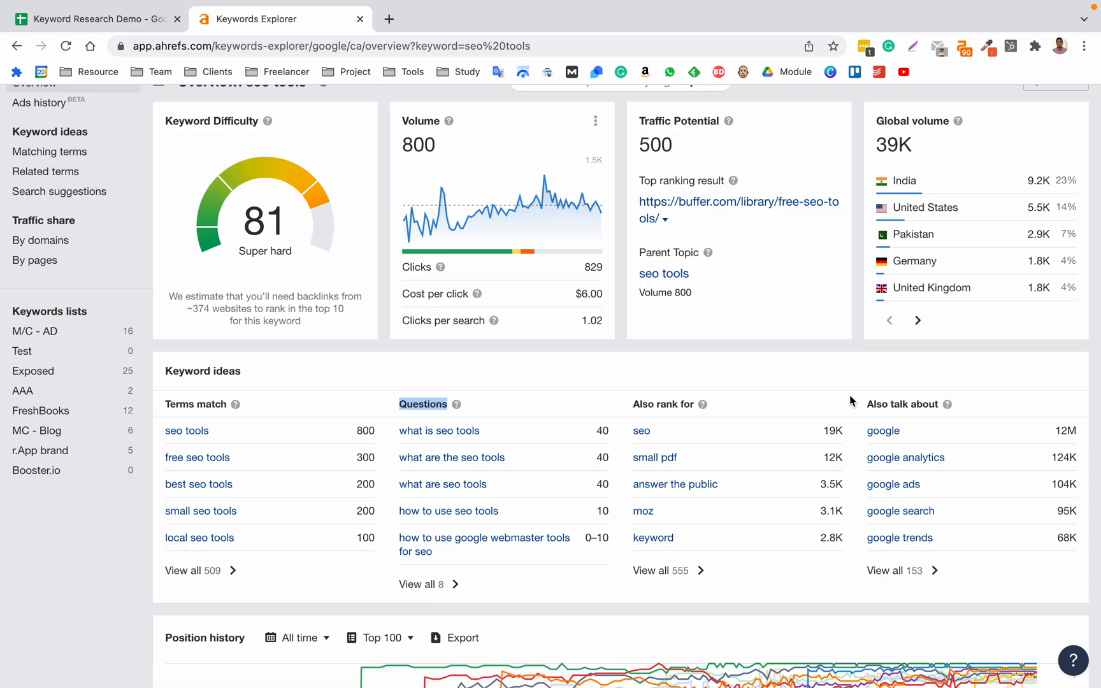
scroll(849, 395, "up", 3)
scroll(312, 515, "down", 3)
Open the full Terms match list for "seo tools" and review its keyword difficulty, volume and global volume values.
left_click(223, 515)
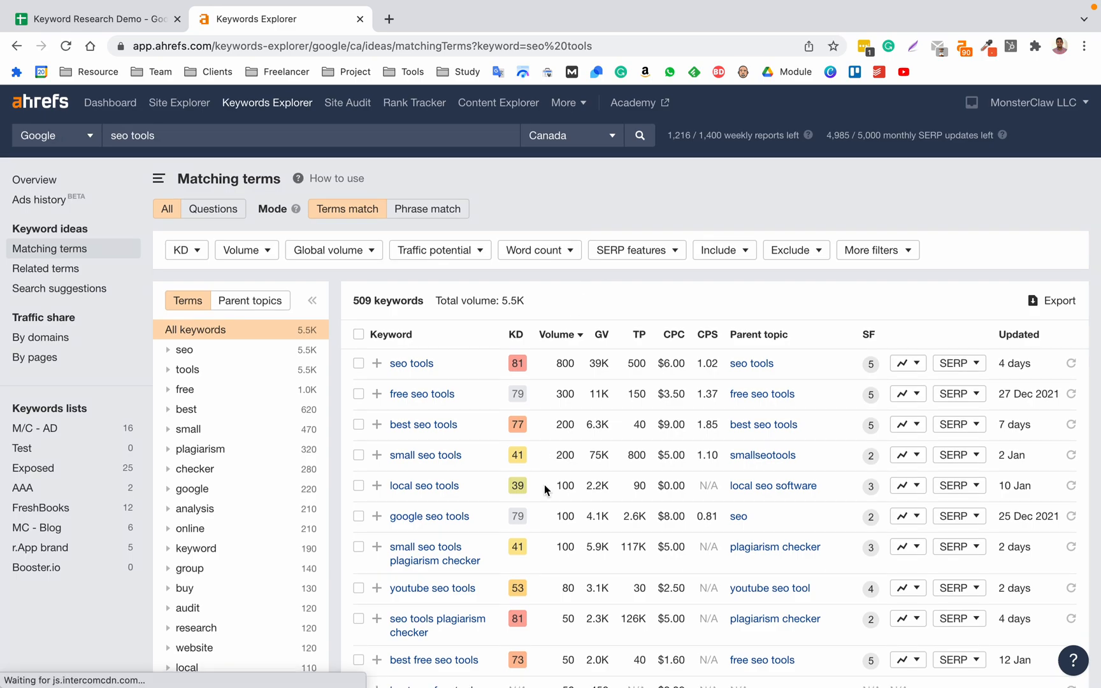
scroll(544, 484, "down", 20)
scroll(545, 490, "down", 3)
scroll(545, 490, "up", 20)
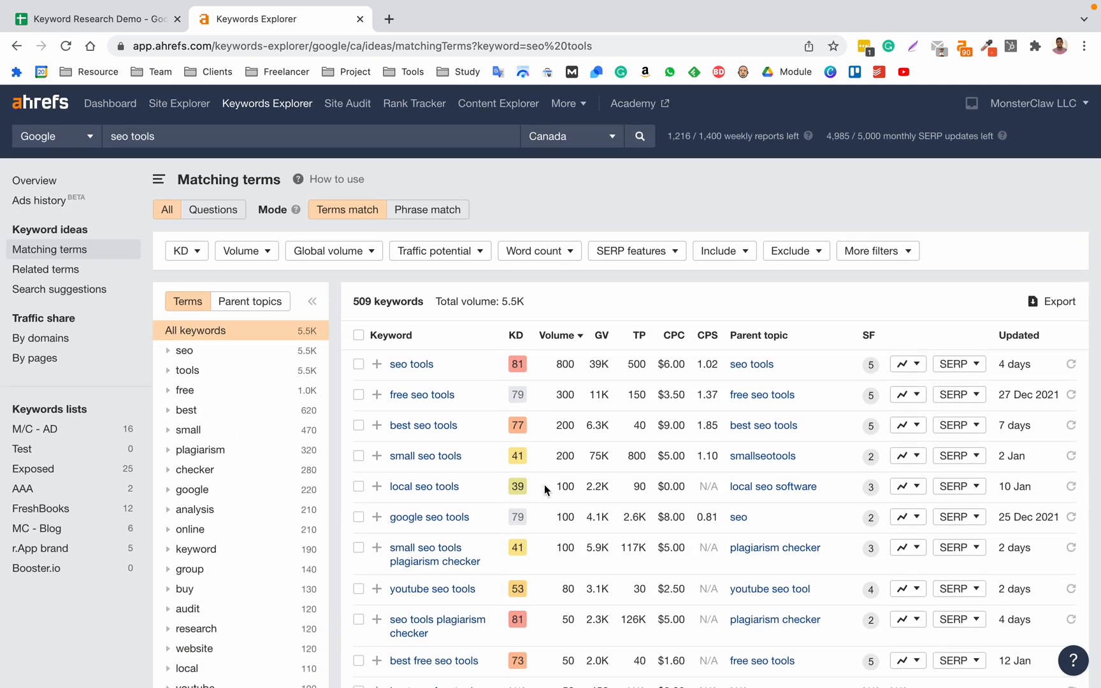
mouse_move(517, 344)
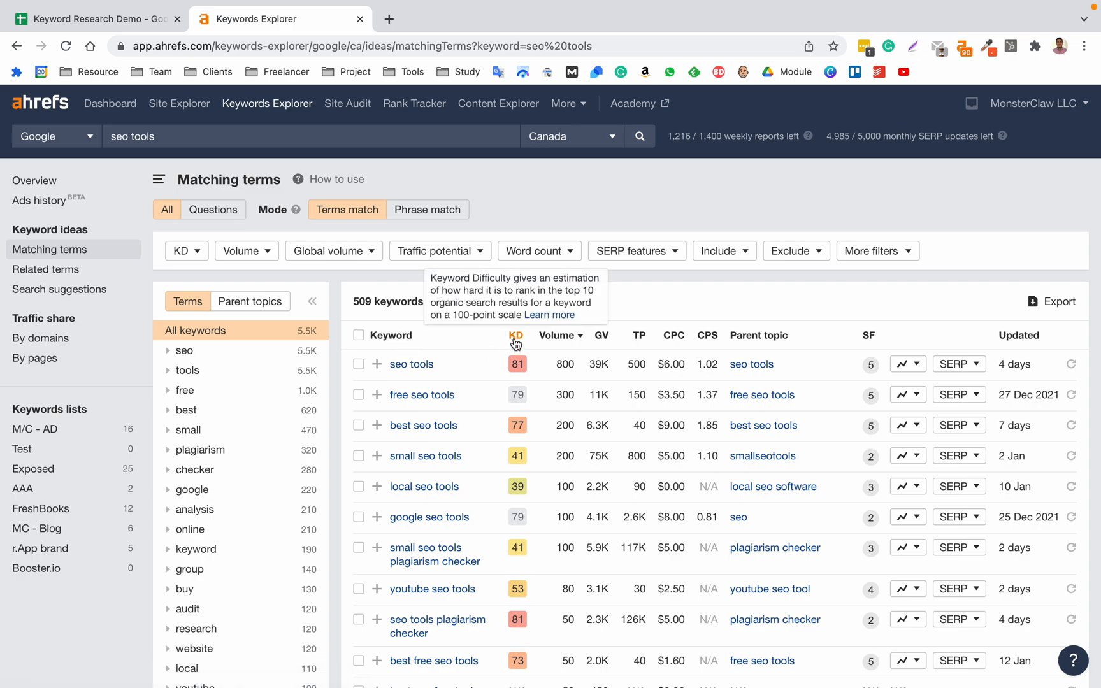
left_click_drag(509, 336, 528, 340)
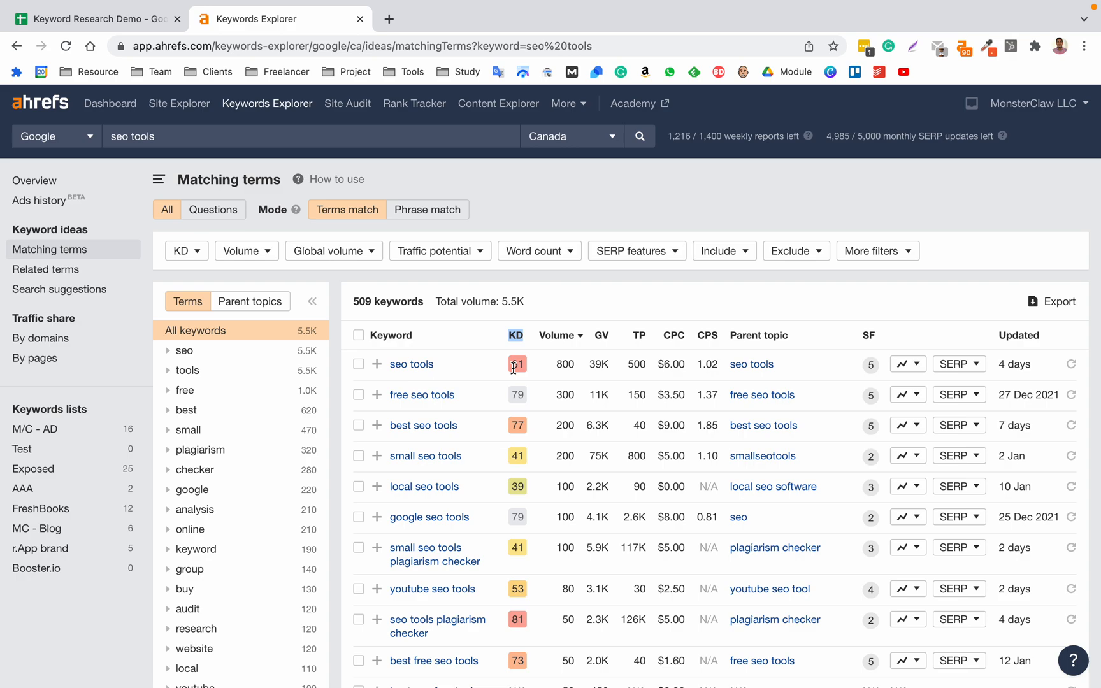
left_click_drag(513, 368, 538, 371)
double_click(563, 368)
double_click(603, 366)
double_click(557, 368)
Change the target country of the matching terms report to United States.
left_click(570, 146)
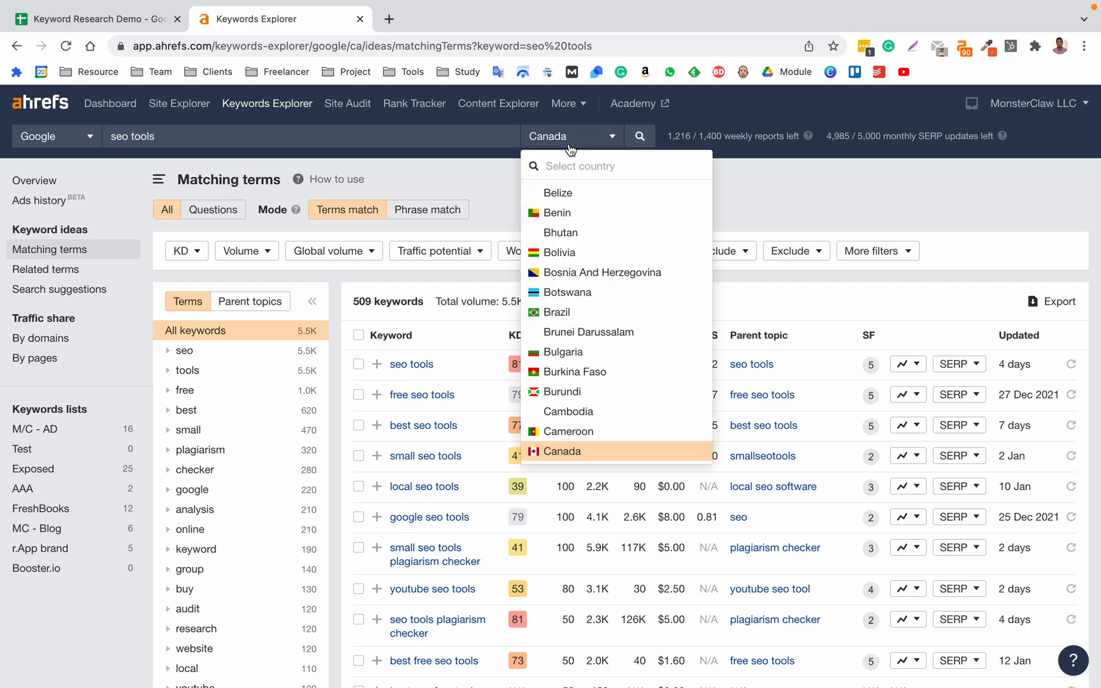
type("uni")
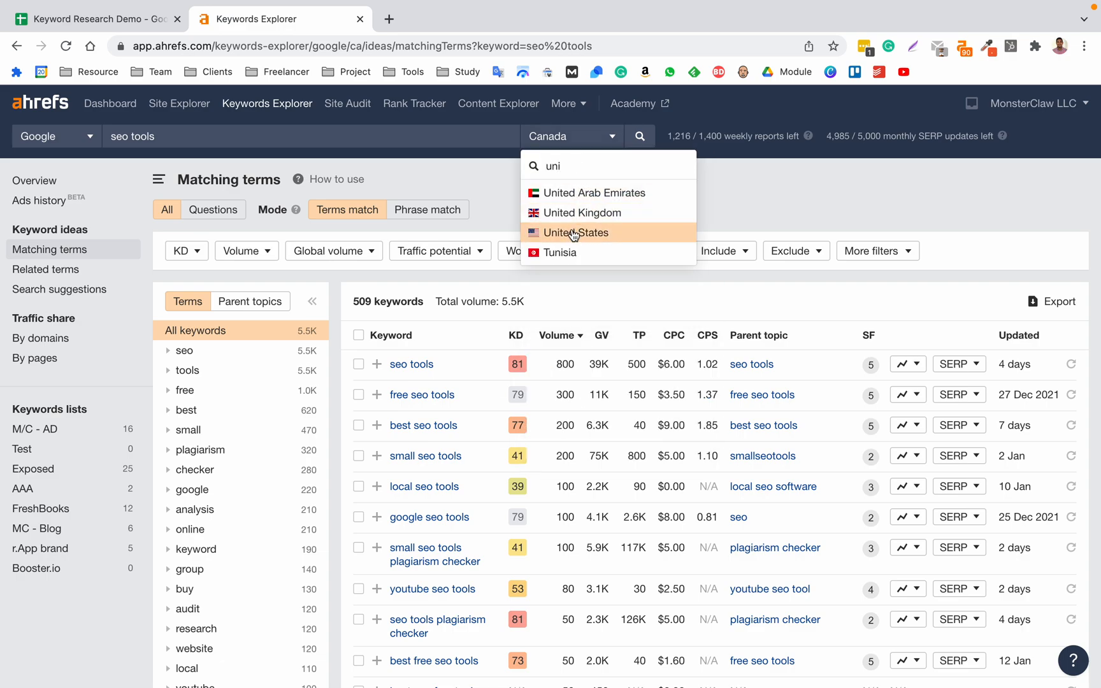
left_click(573, 234)
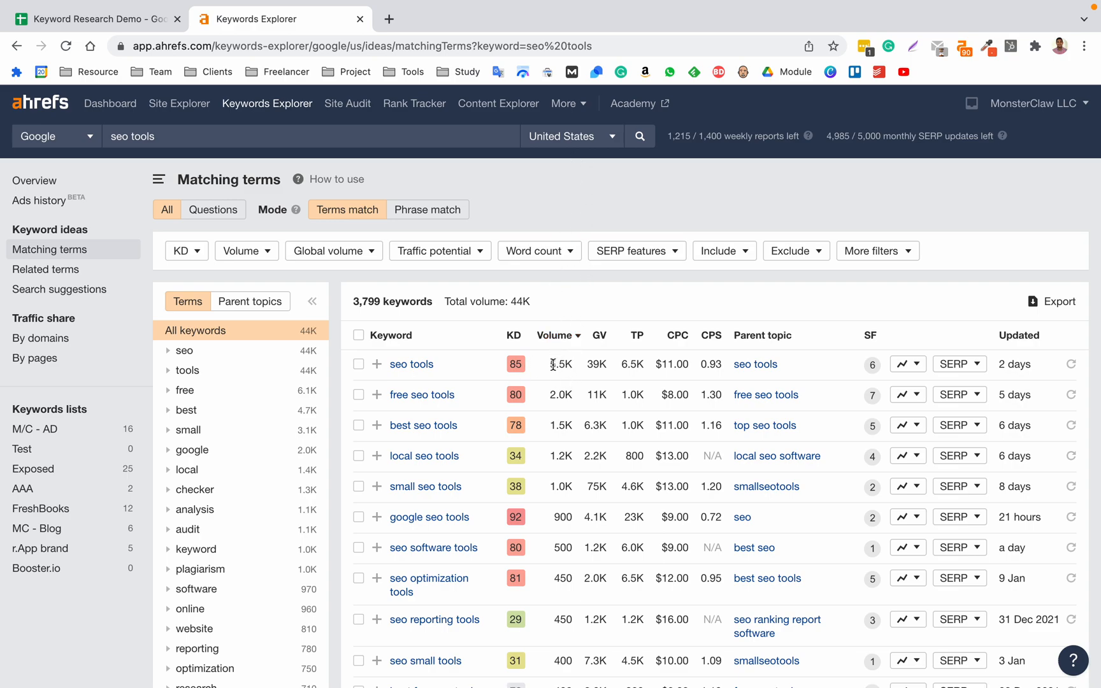
Review the volume, global volume and CPC of "seo tools" and the number of matching keywords for the United States.
double_click(552, 365)
double_click(595, 365)
left_click(672, 359)
double_click(672, 360)
scroll(497, 410, "down", 1)
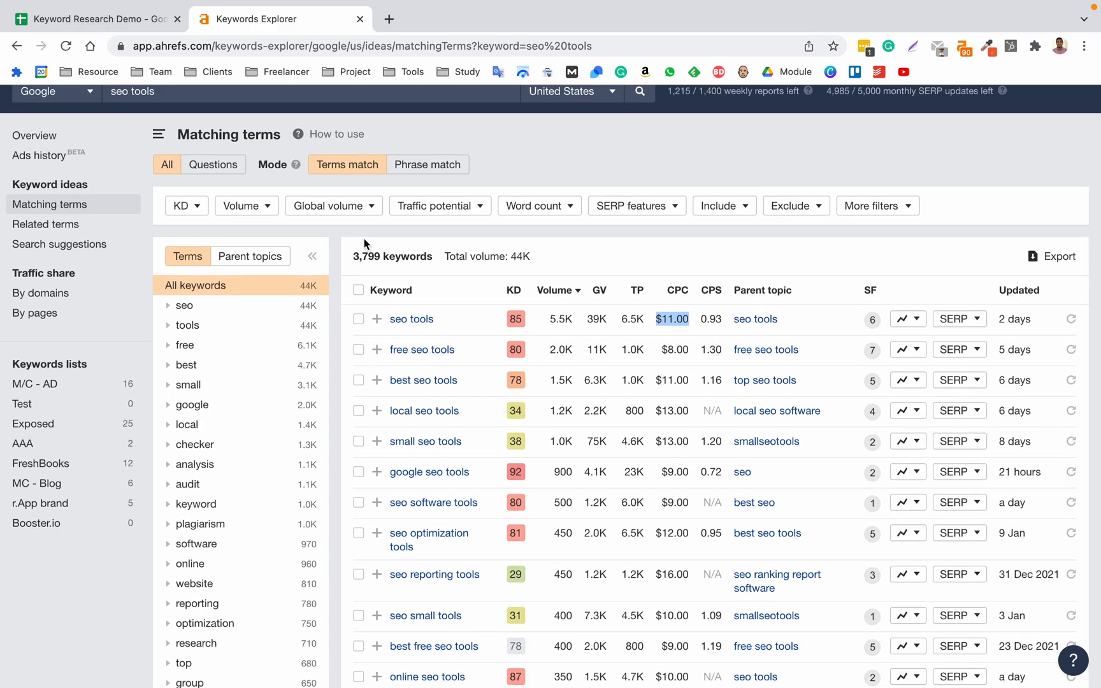
scroll(363, 238, "up", 1)
left_click_drag(354, 302, 432, 298)
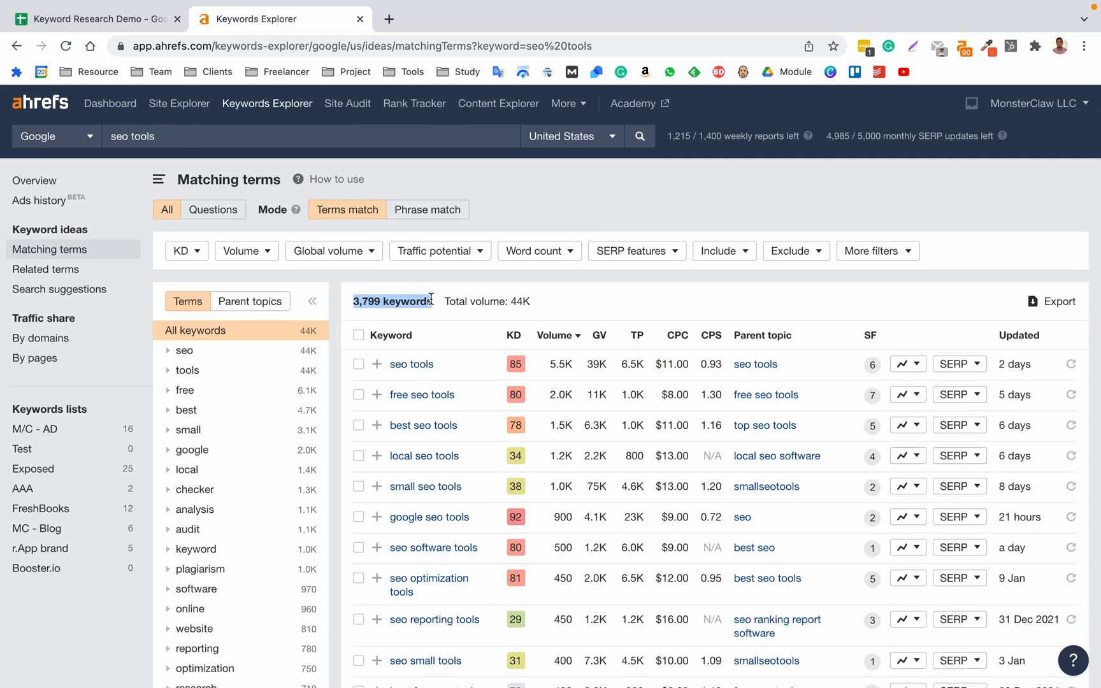
left_click(801, 289)
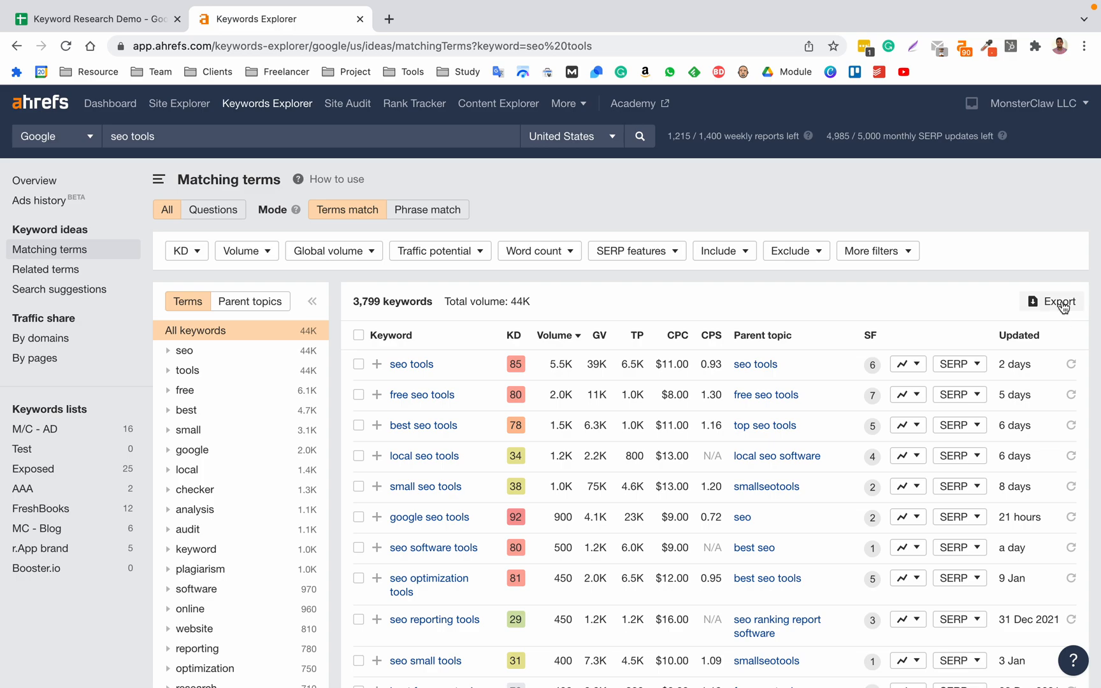
double_click(367, 301)
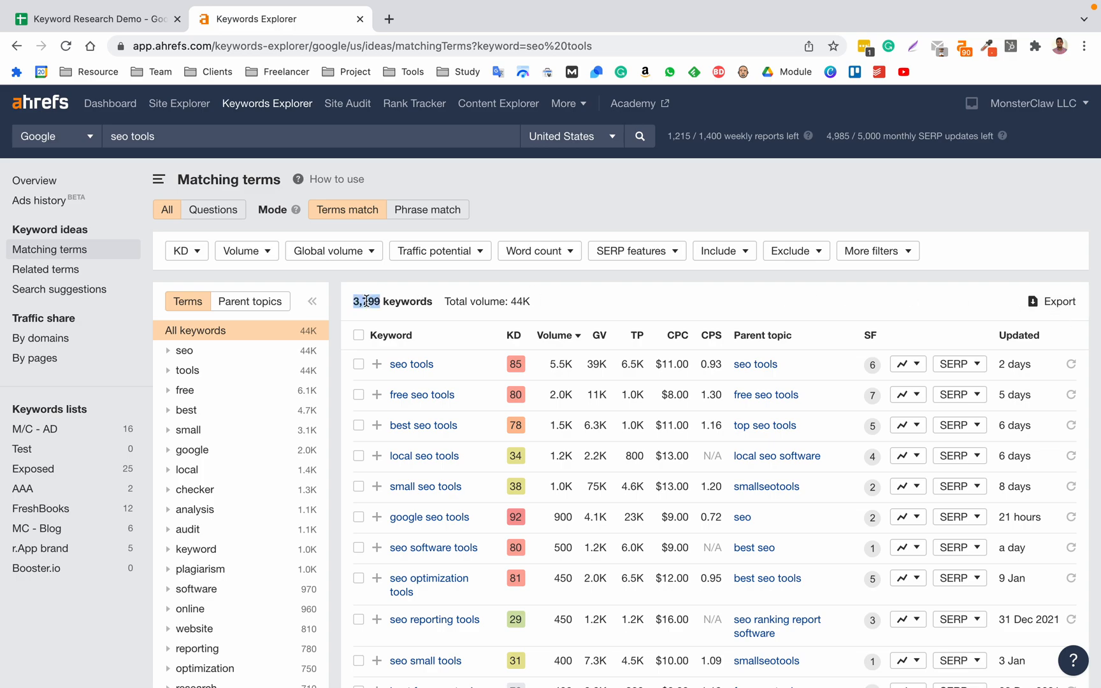
double_click(423, 301)
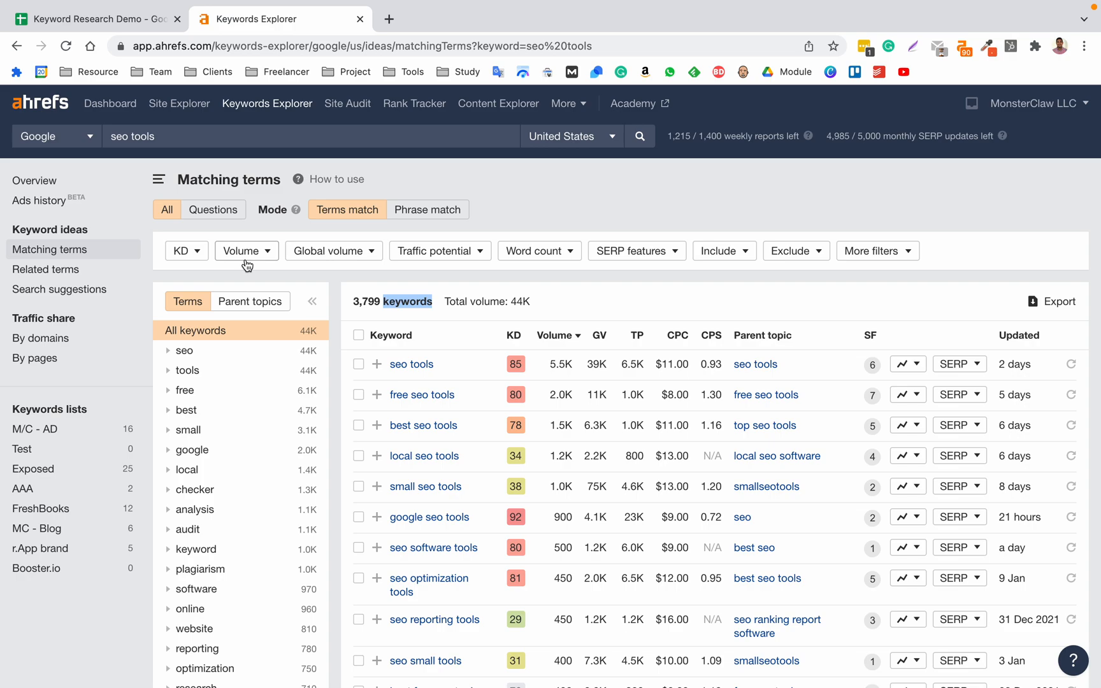
Filter the matching terms to a maximum keyword difficulty (KD) of 20.
left_click(191, 255)
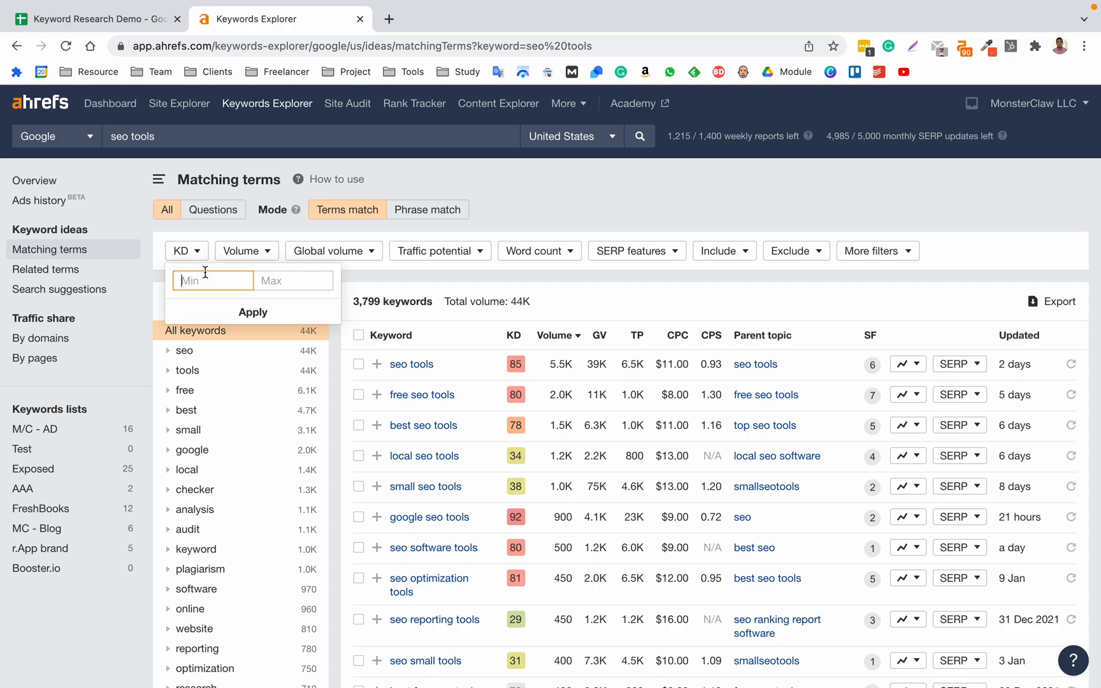
left_click(281, 284)
left_click(217, 282)
left_click(260, 280)
type("20")
left_click(282, 303)
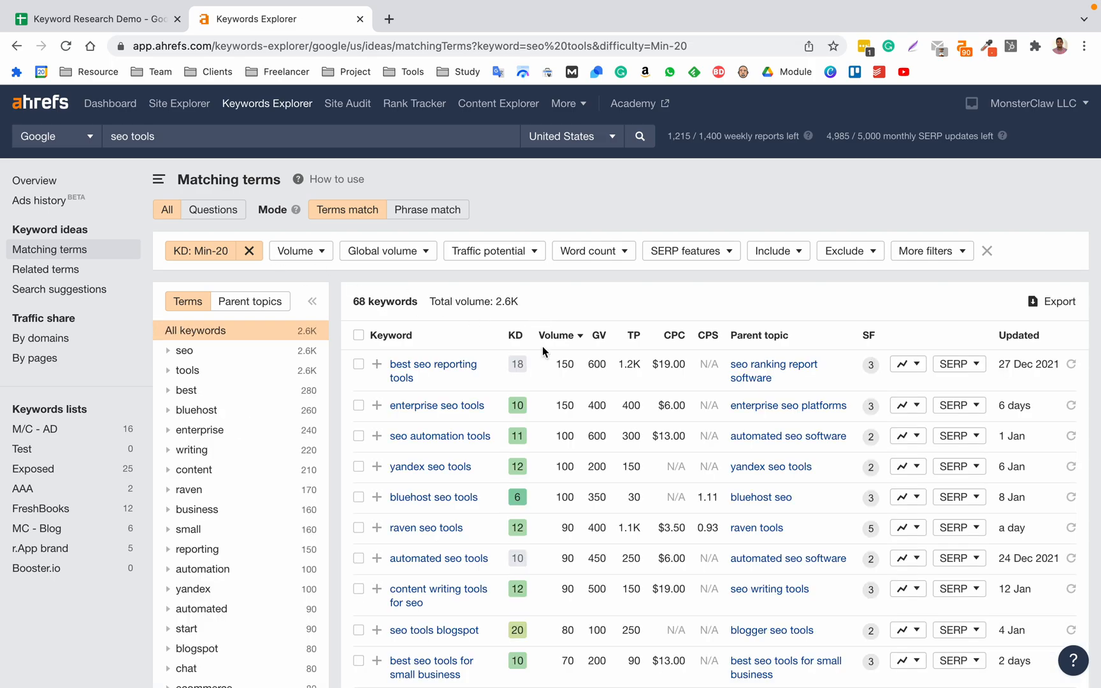
Filter the low-difficulty keywords to a minimum search volume of 50.
scroll(503, 446, "down", 5)
scroll(501, 451, "up", 5)
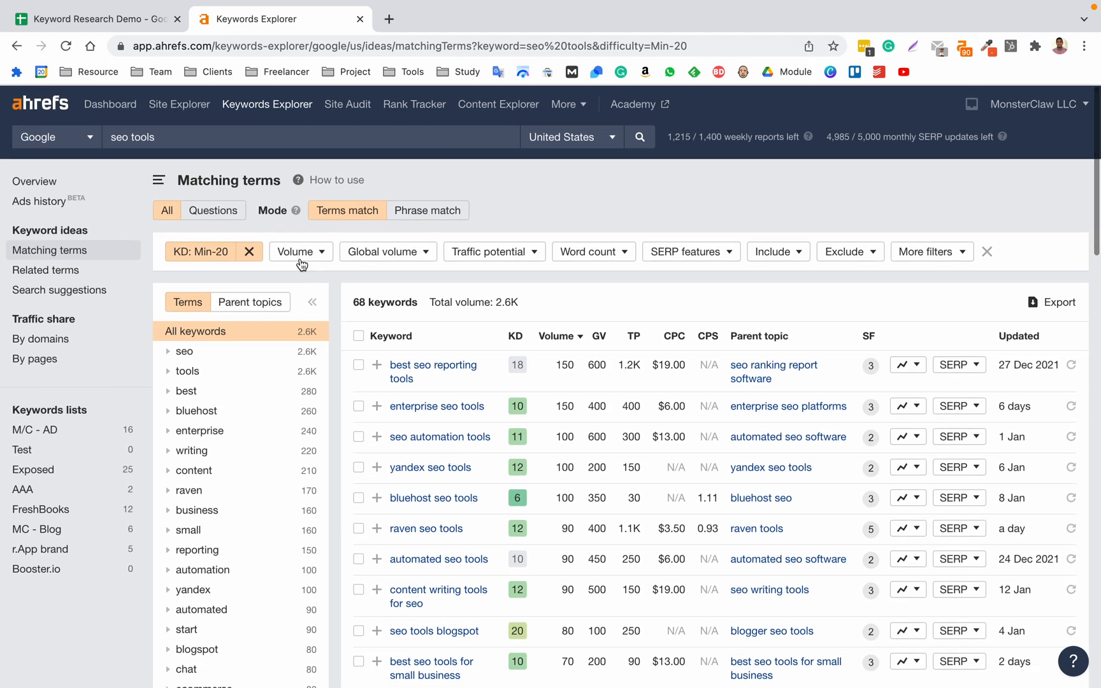
left_click(292, 253)
left_click(385, 287)
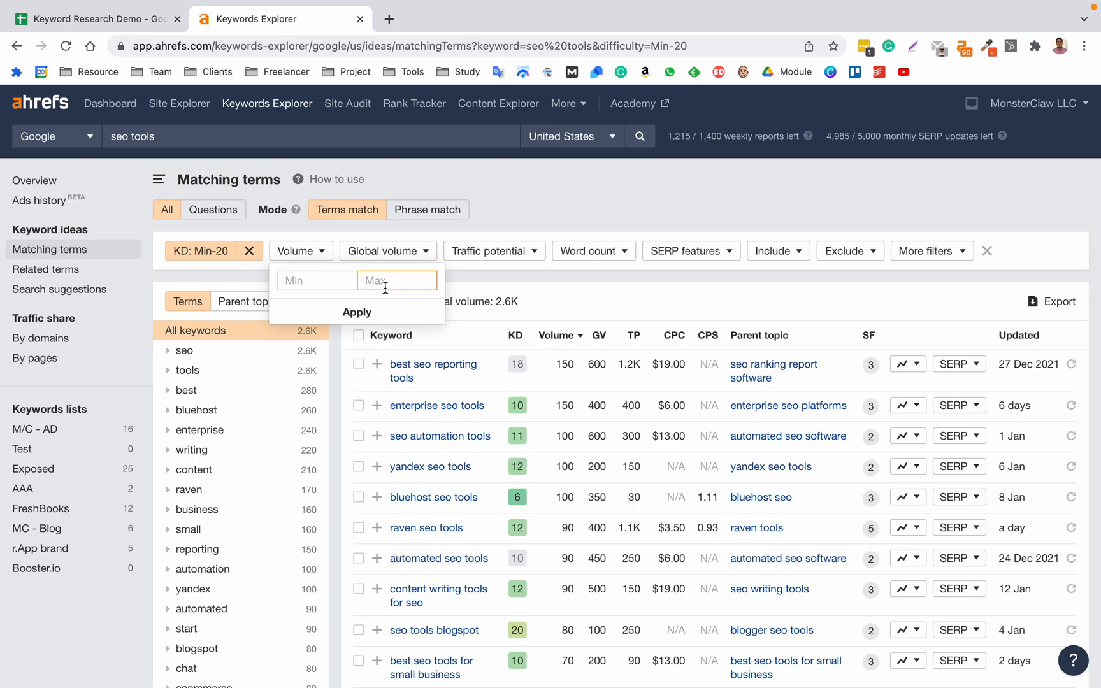
left_click(352, 284)
type("50")
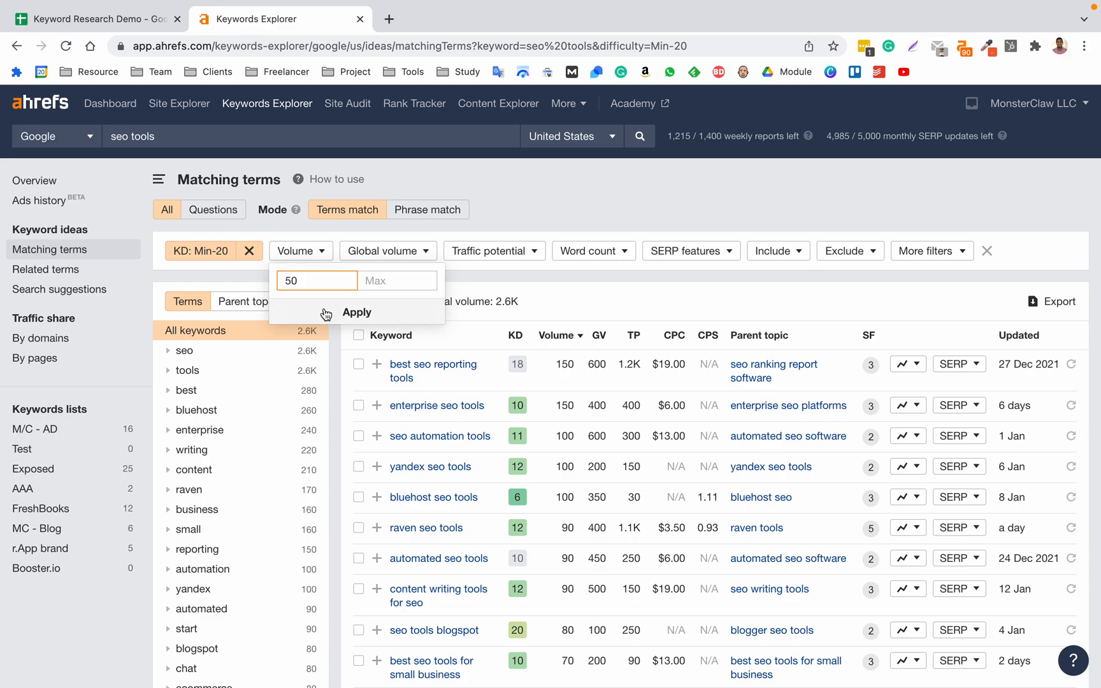
left_click(354, 316)
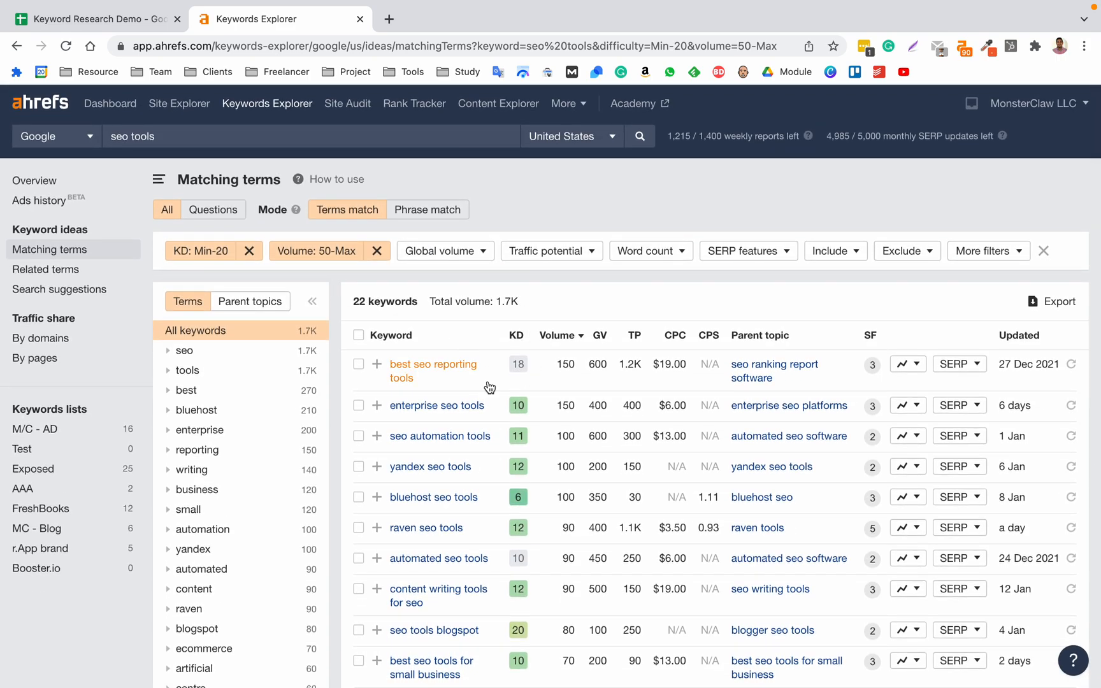
left_click(645, 252)
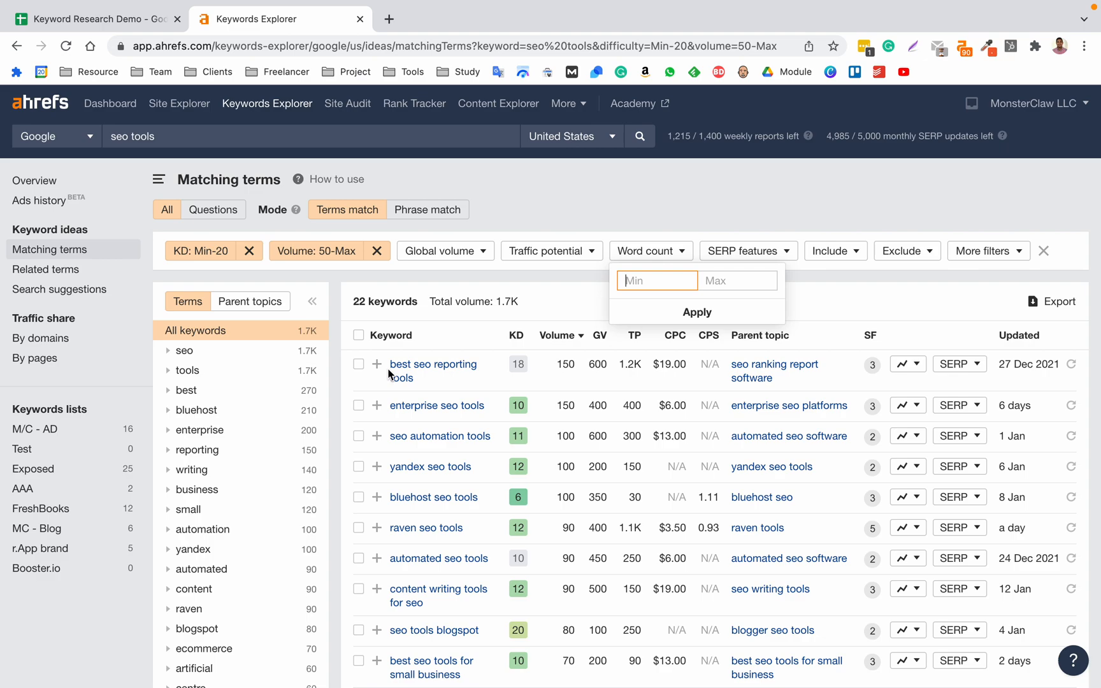
left_click(575, 281)
scroll(576, 280, "down", 3)
scroll(576, 279, "up", 4)
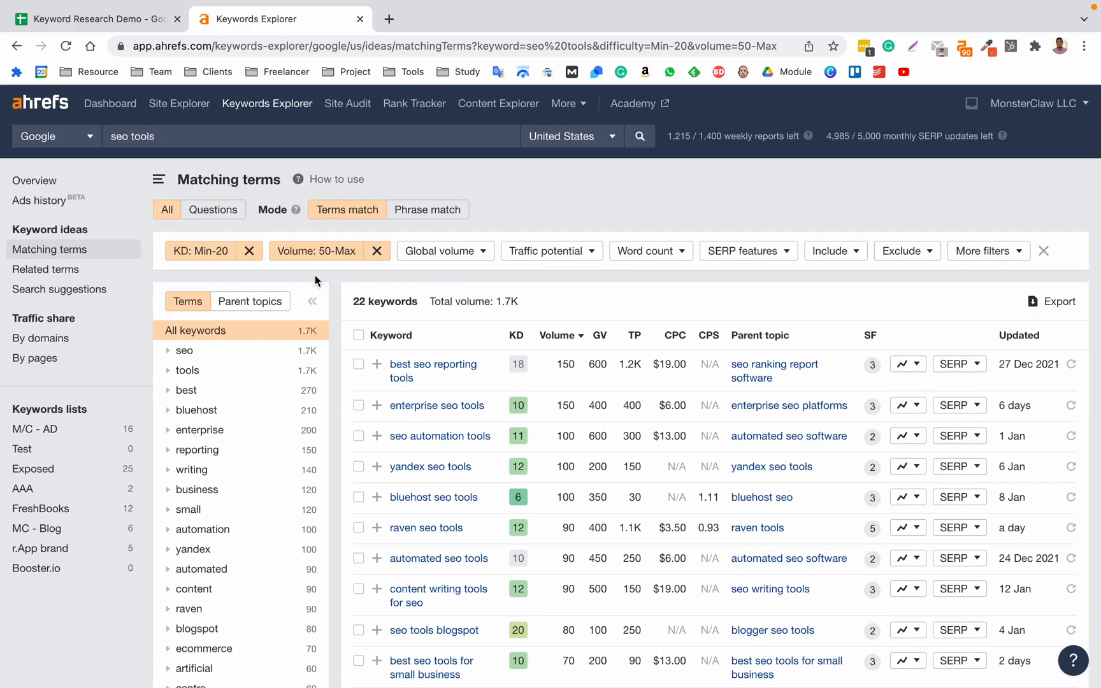
Export all rows of the filtered keyword list to CSV with the Microsoft Excel (UTF-16) encoding, without SERPs.
left_click(1059, 303)
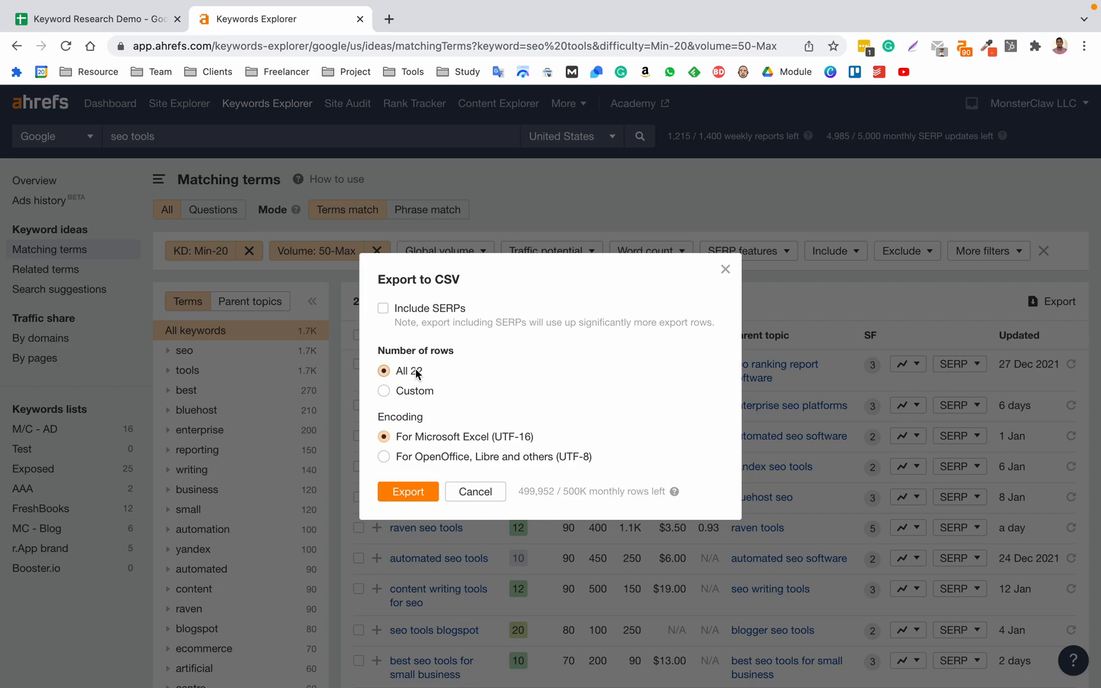
left_click(432, 492)
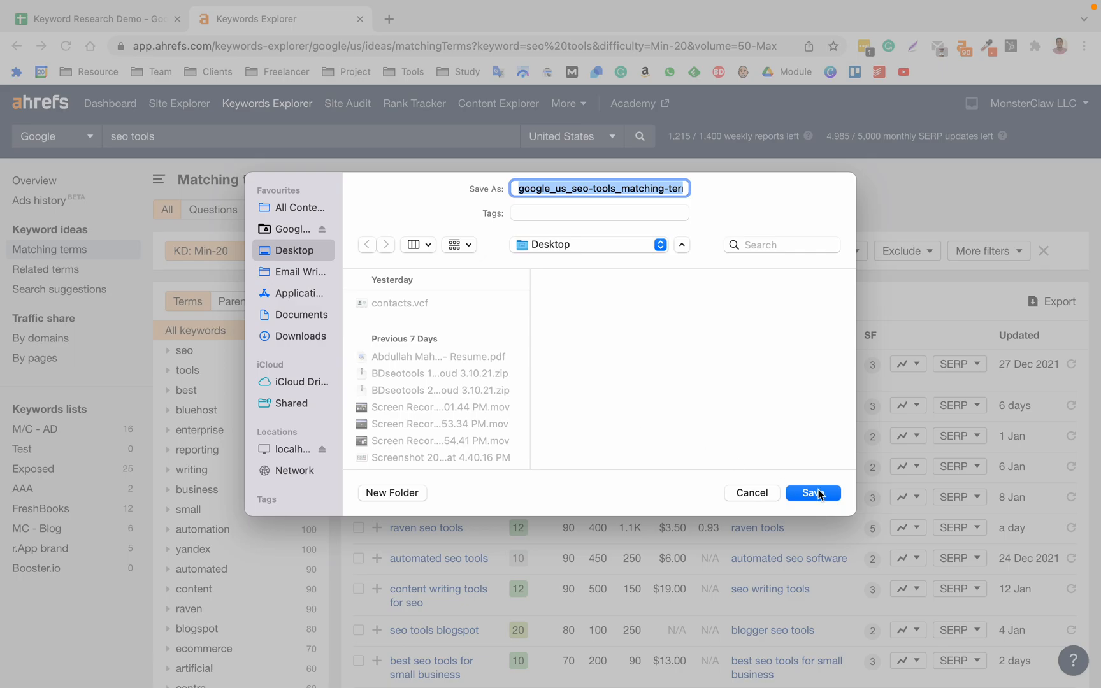
left_click(817, 493)
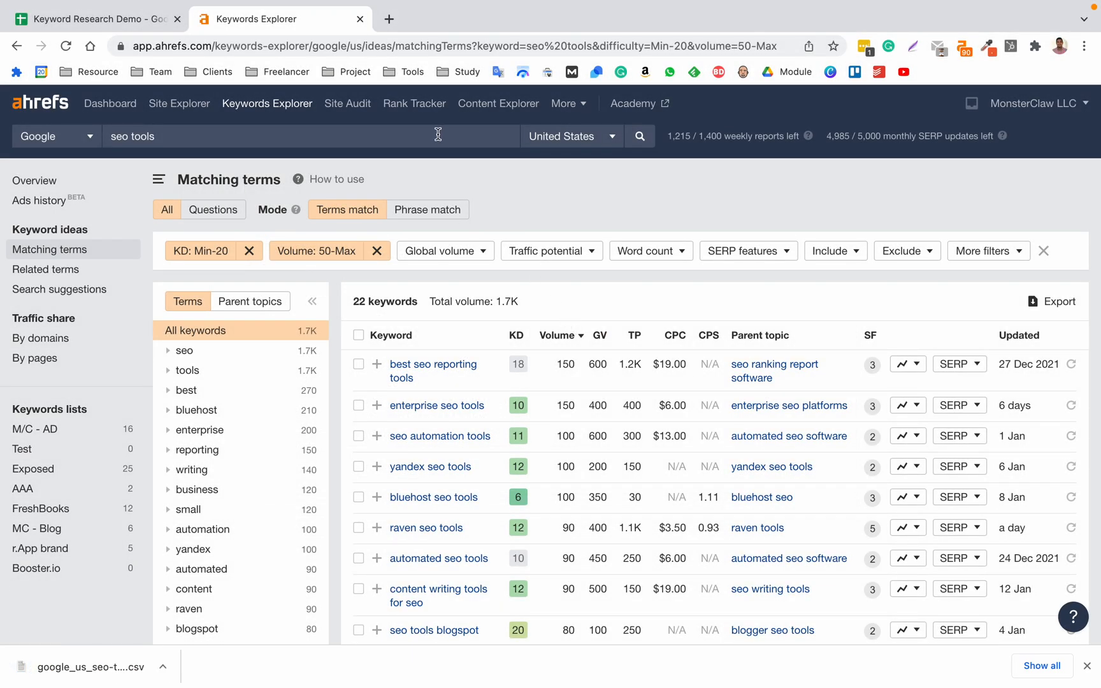
Switch to the Keyword Research Demo spreadsheet and upload the downloaded google_us_seo-tools CSV for import with the Ahrefs sheet active.
left_click(95, 19)
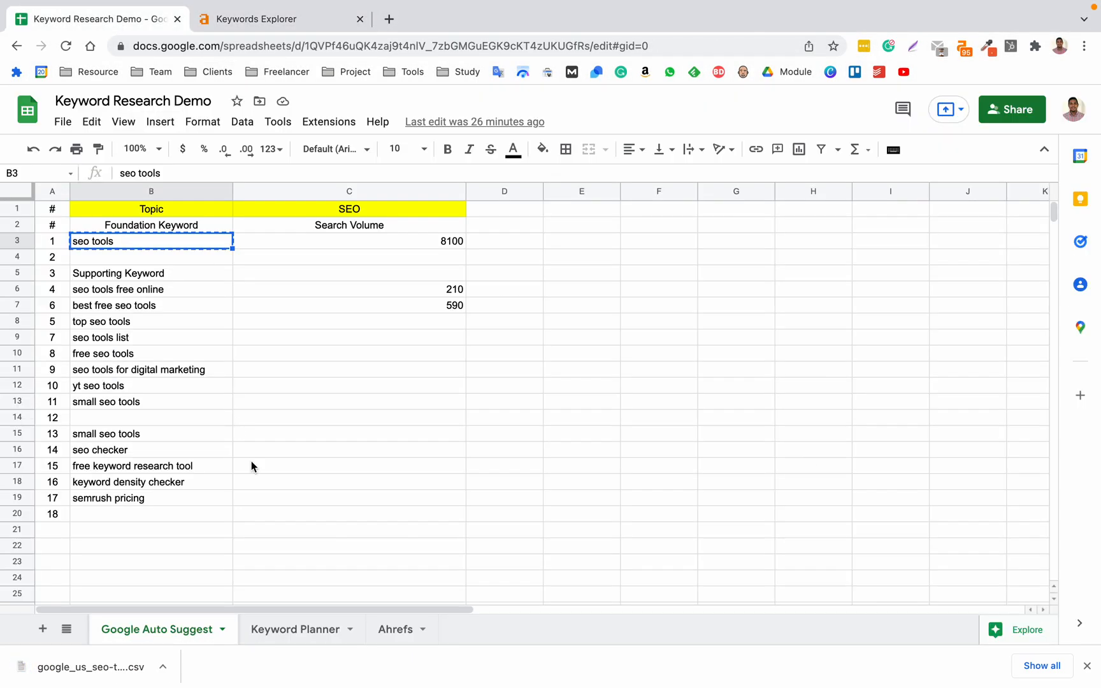
left_click(382, 631)
left_click(65, 123)
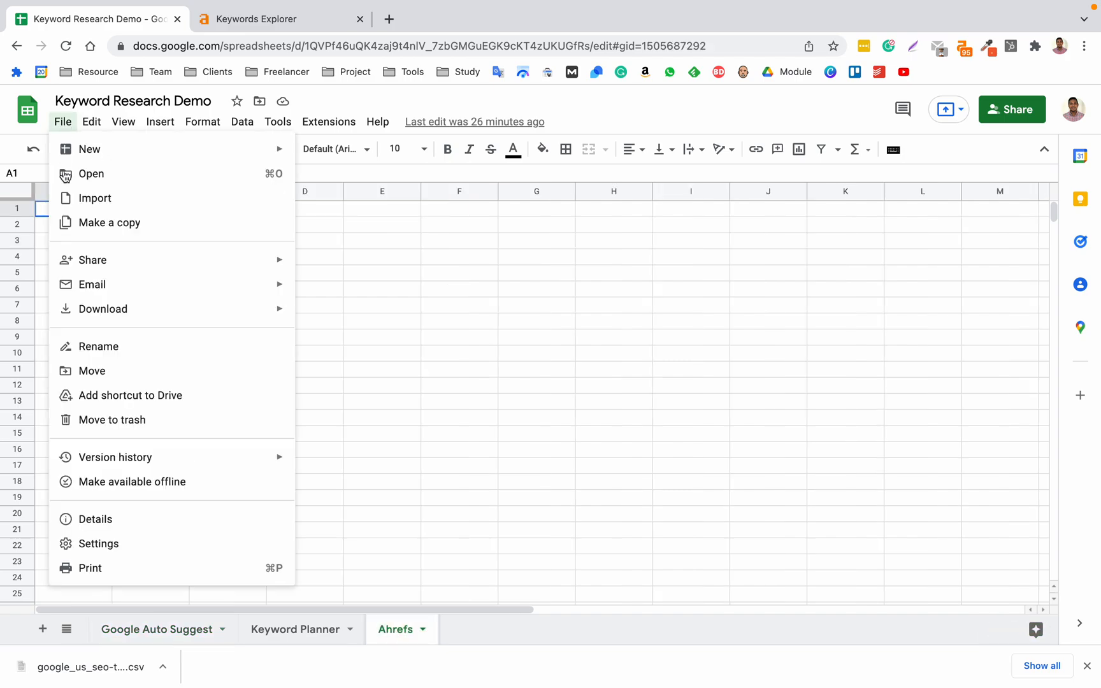
left_click(145, 197)
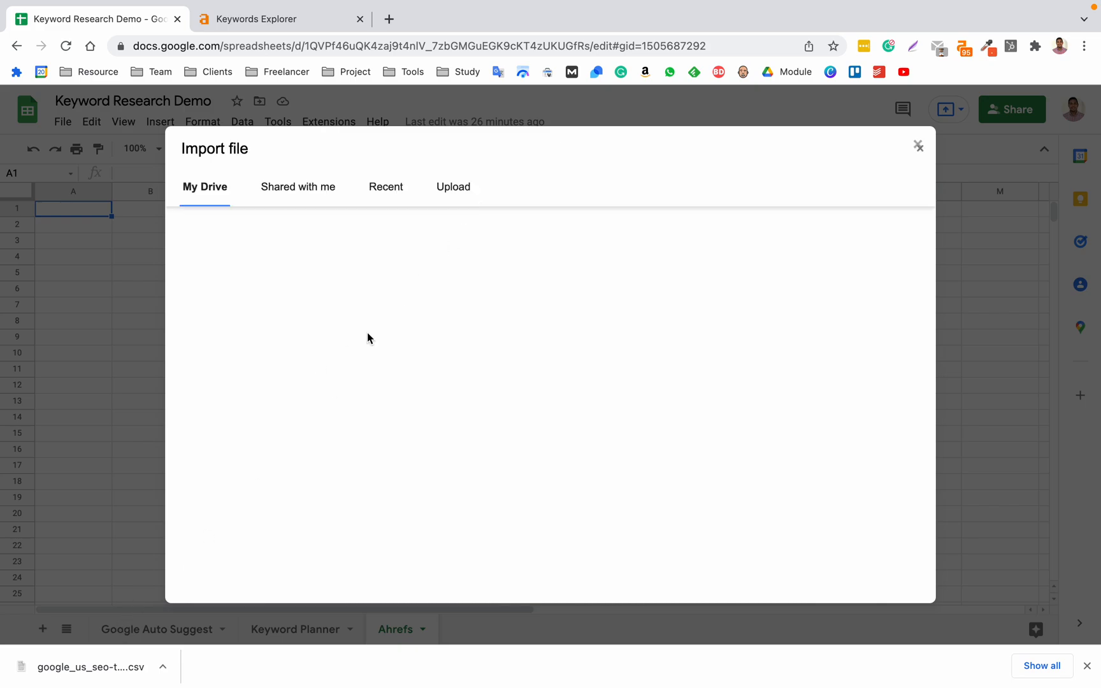
left_click(457, 195)
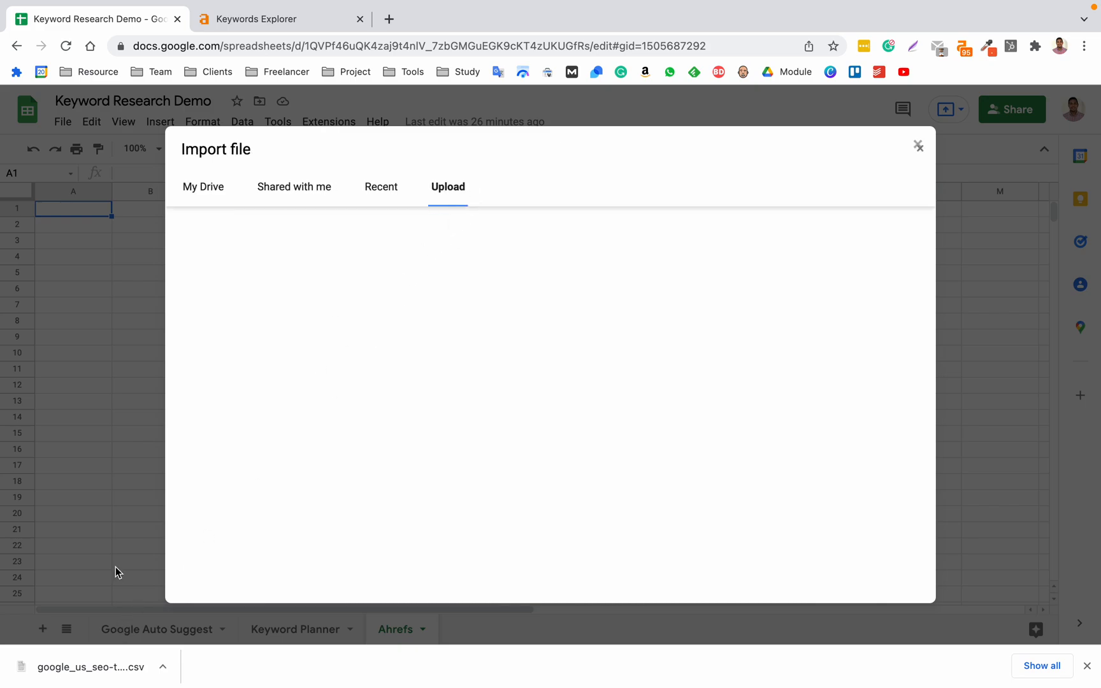
left_click_drag(134, 662, 445, 436)
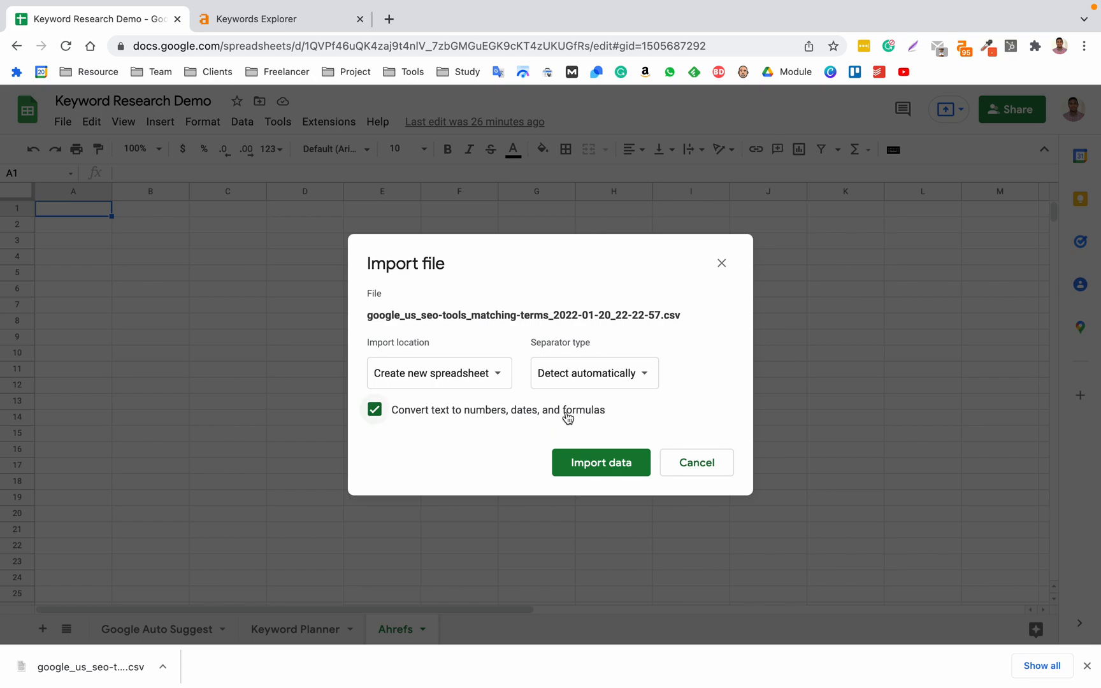
Import the CSV data by replacing the current sheet, keeping automatic separator detection and text conversion enabled.
left_click(458, 374)
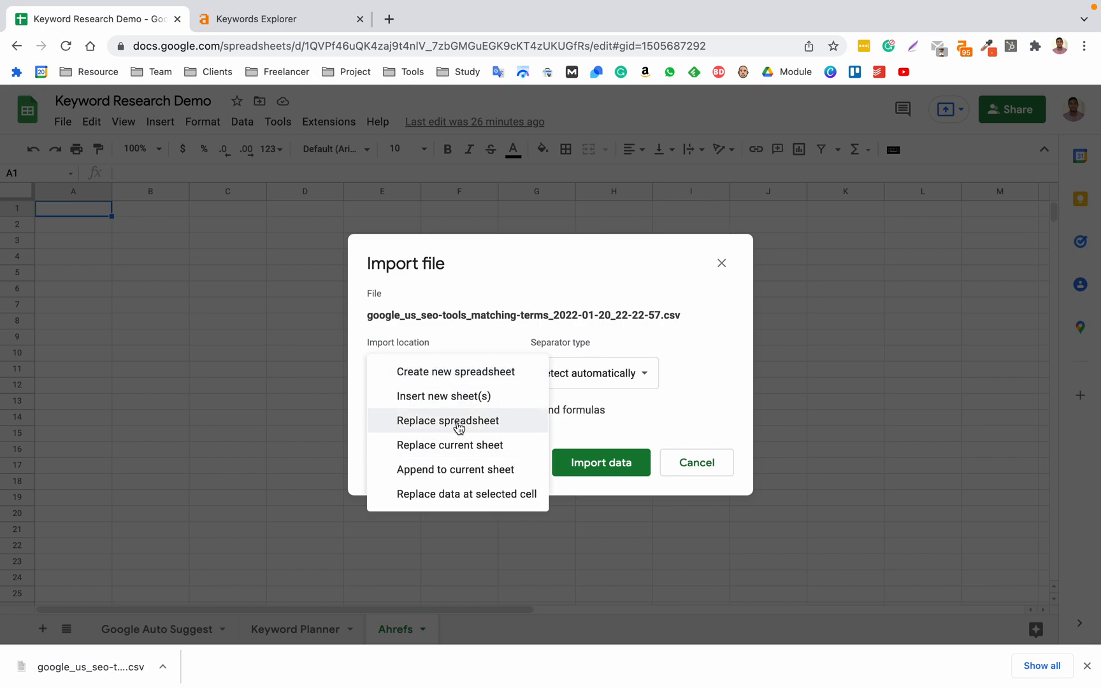
left_click(460, 452)
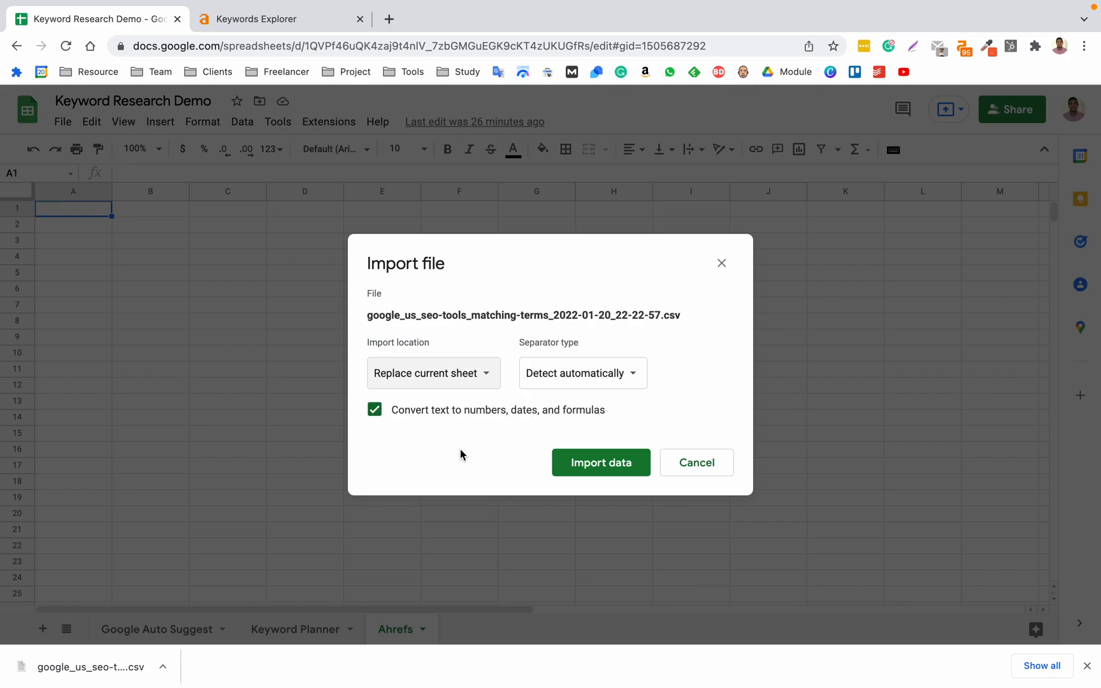
left_click(573, 385)
left_click(706, 377)
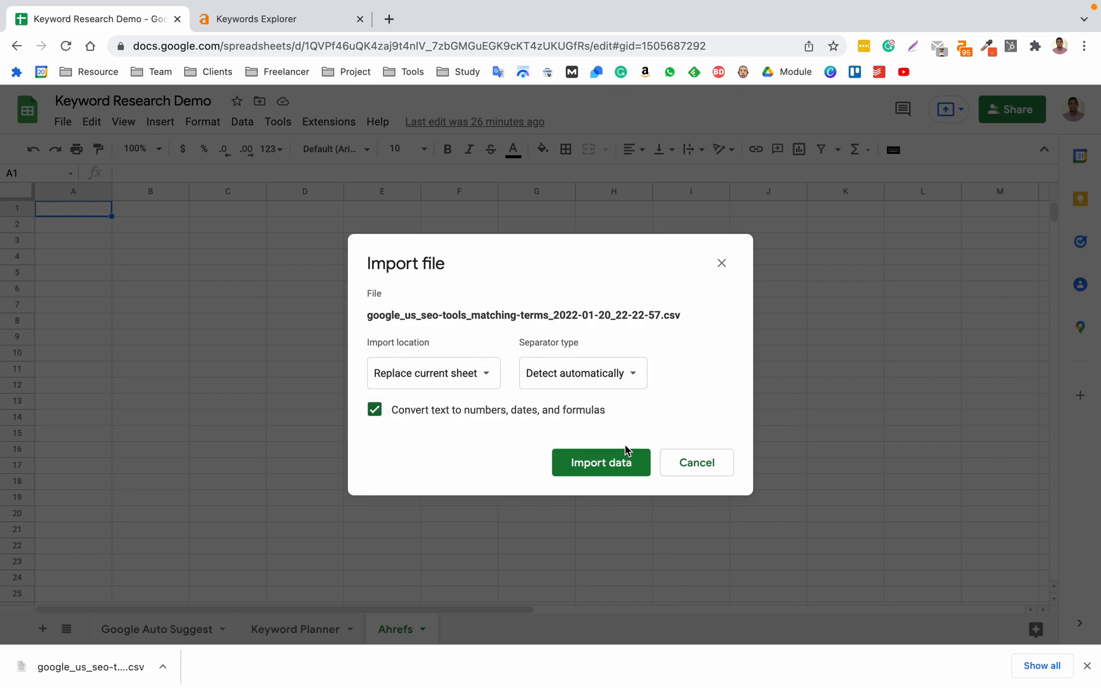
left_click(603, 462)
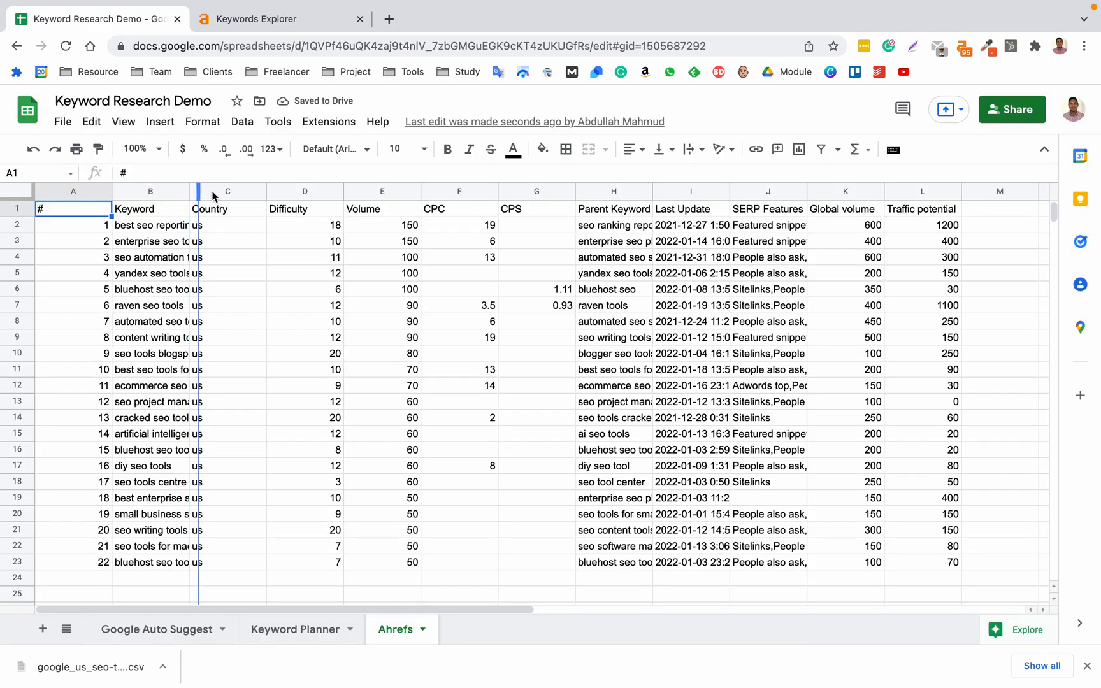
Widen the Keyword column of the Ahrefs sheet so the full keywords fit, and compare with the Keyword Planner sheet.
left_click_drag(189, 192, 417, 191)
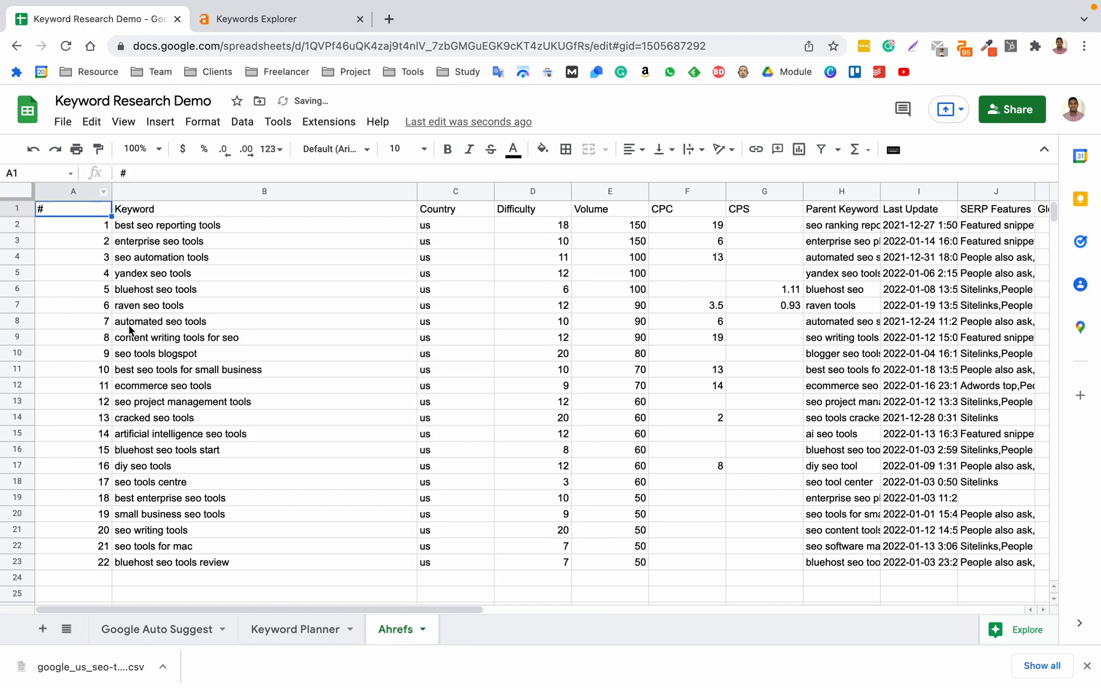
left_click(288, 635)
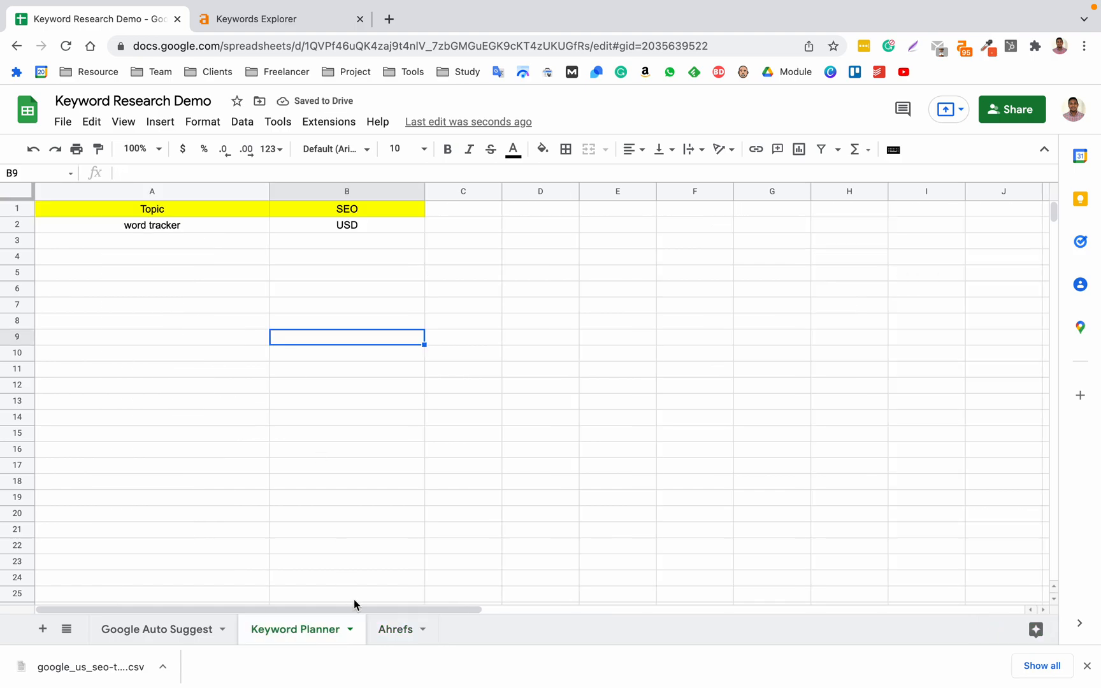
left_click(376, 628)
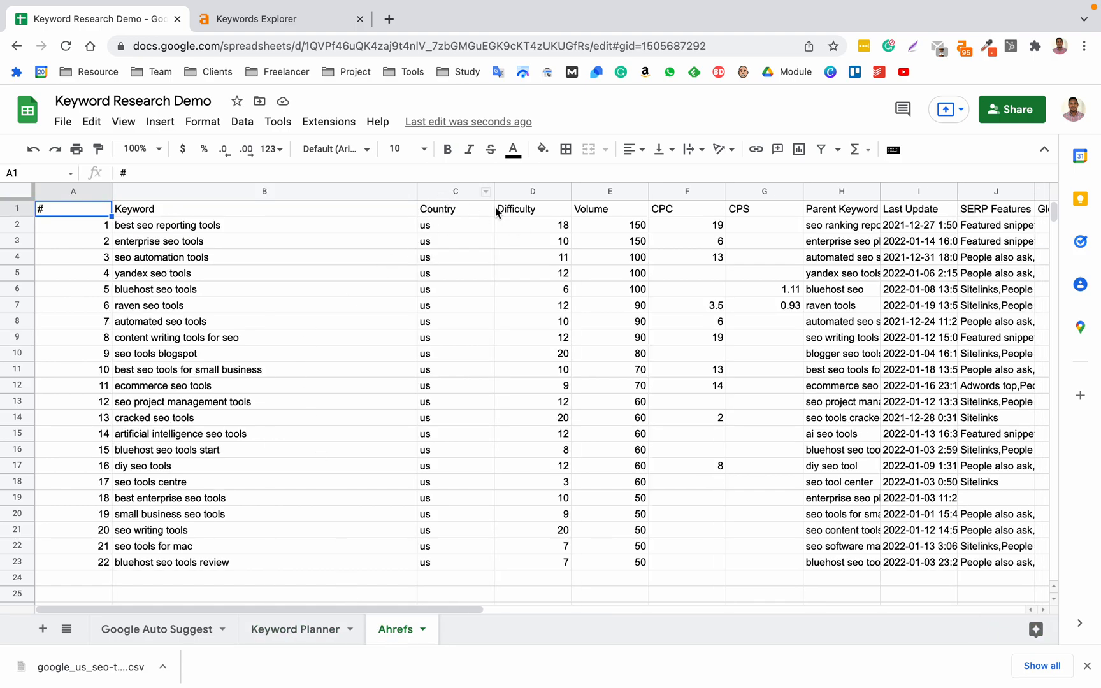
Delete the Country column, and delete columns E to L, starting with CPC, from the Ahrefs sheet.
left_click(452, 186)
right_click(452, 187)
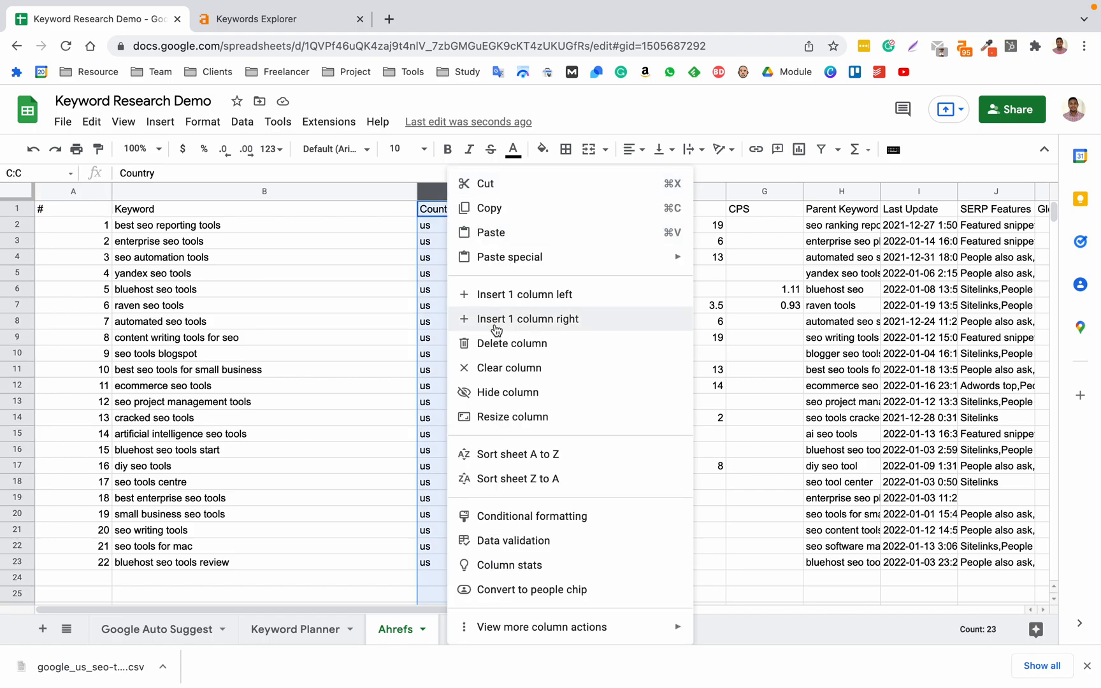
left_click(496, 345)
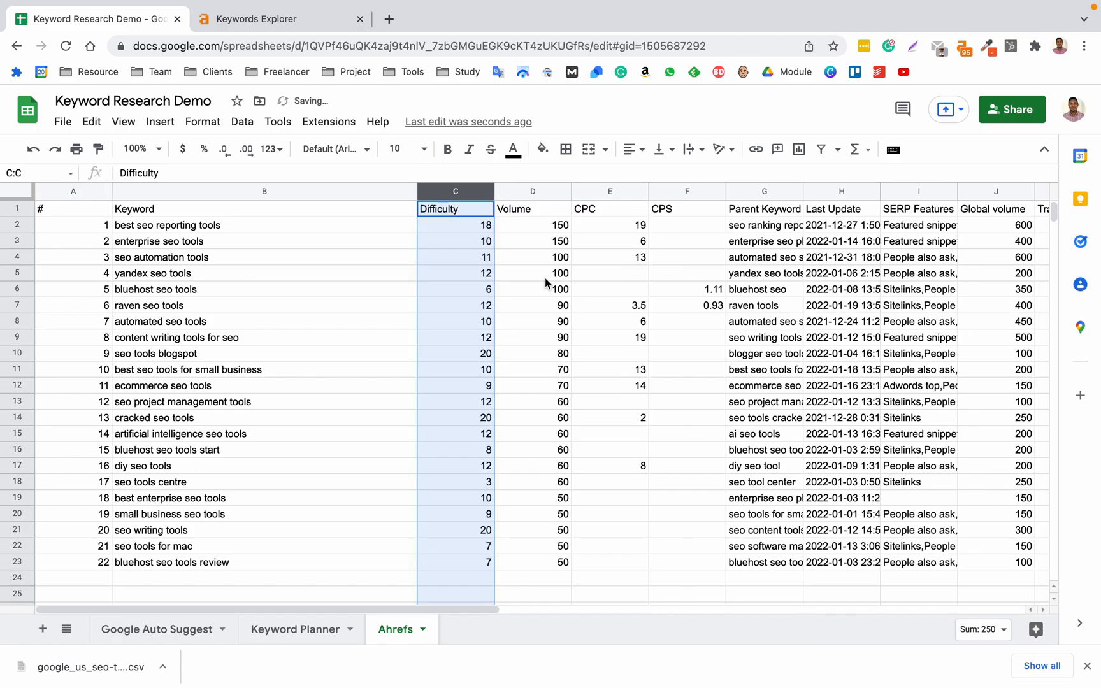
left_click(618, 192)
left_click_drag(618, 191, 768, 191)
right_click(498, 191)
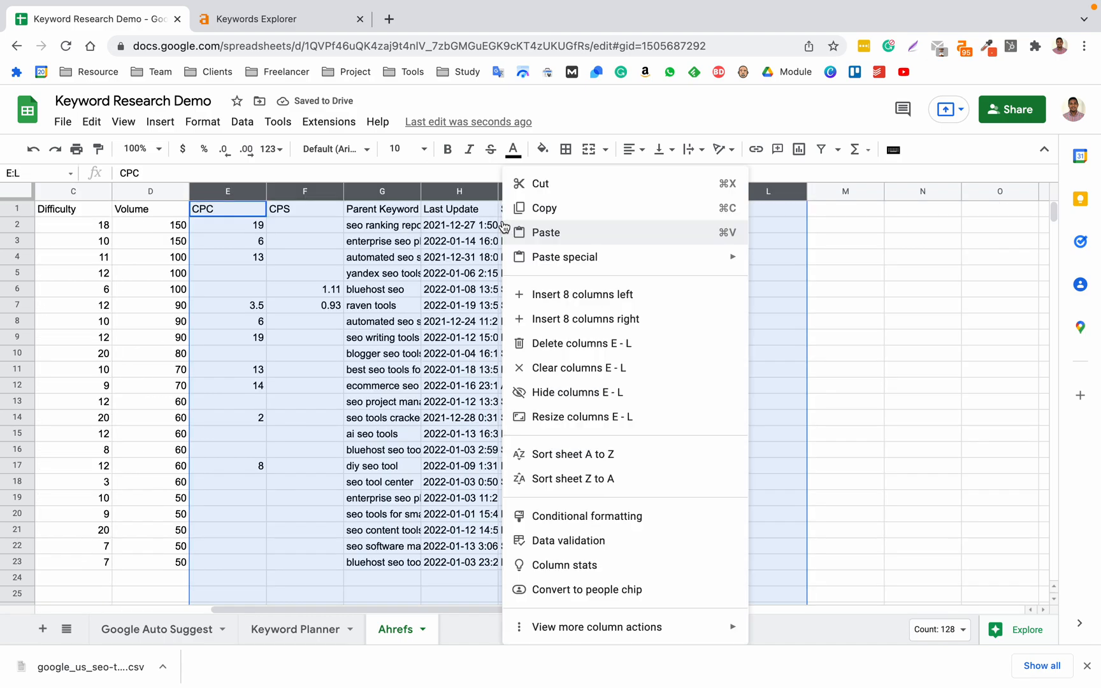
left_click(562, 344)
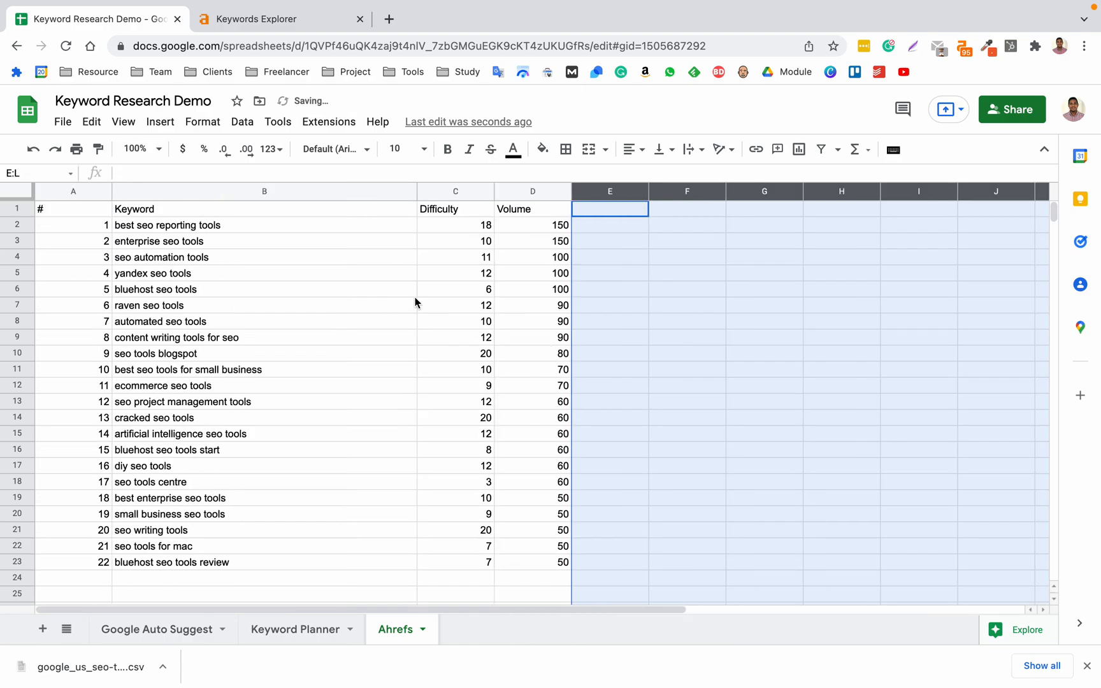
Narrow the Keyword column to fit its keywords more closely and return to the matching terms in Ahrefs Keywords Explorer.
left_click(431, 320)
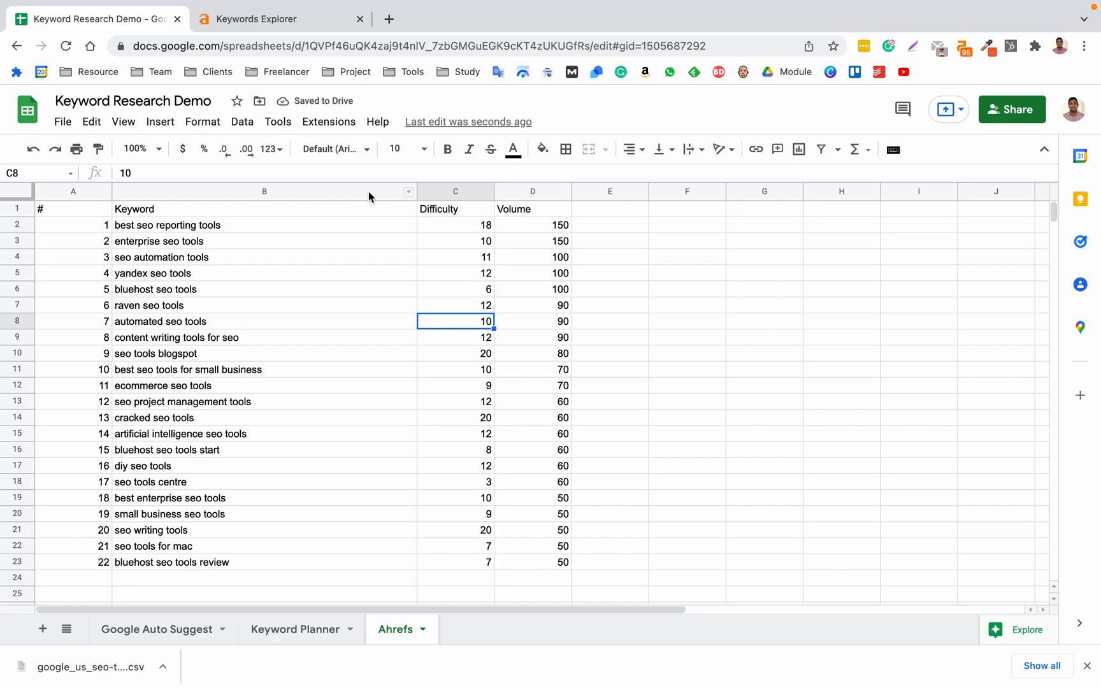
left_click_drag(418, 191, 307, 195)
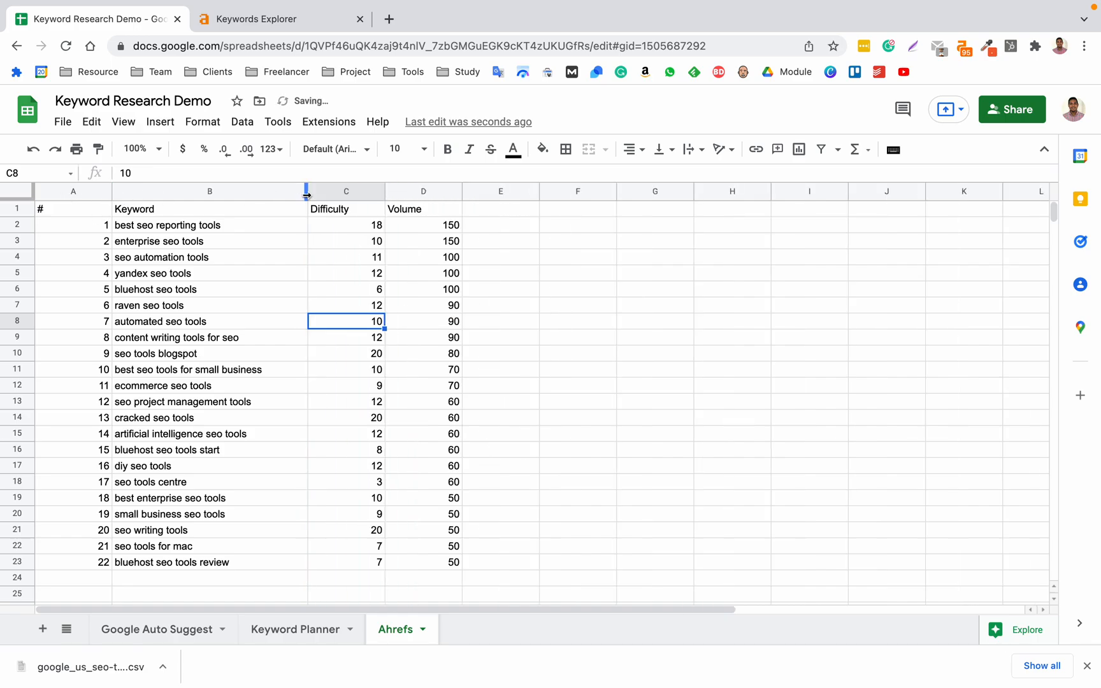
key("ctrl+Tab")
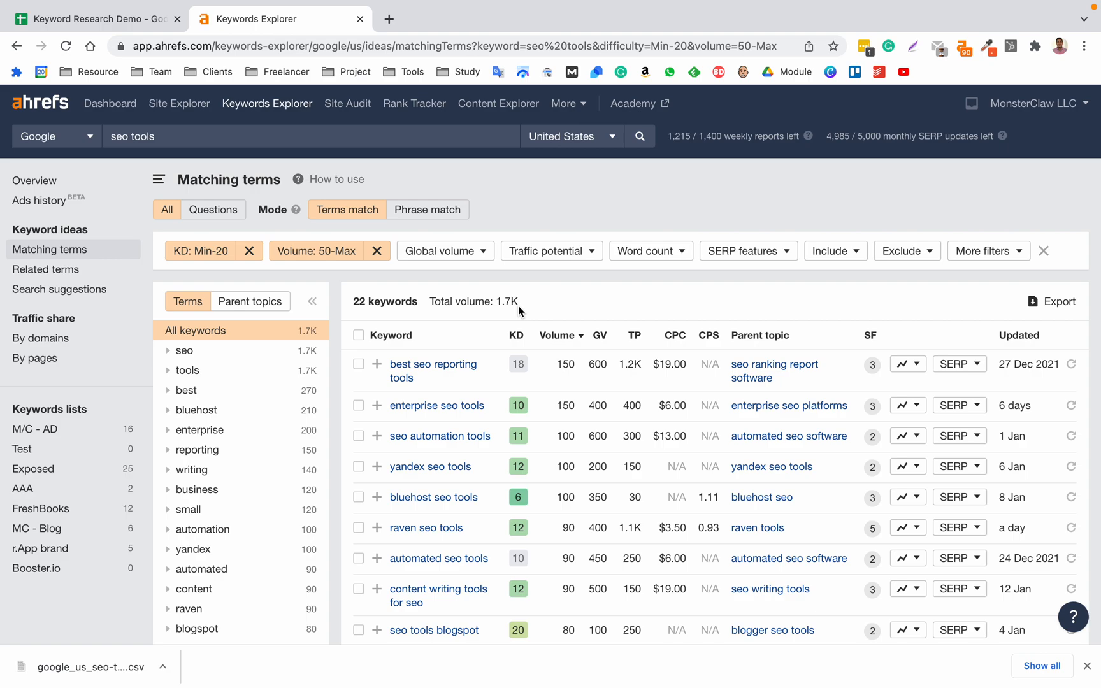